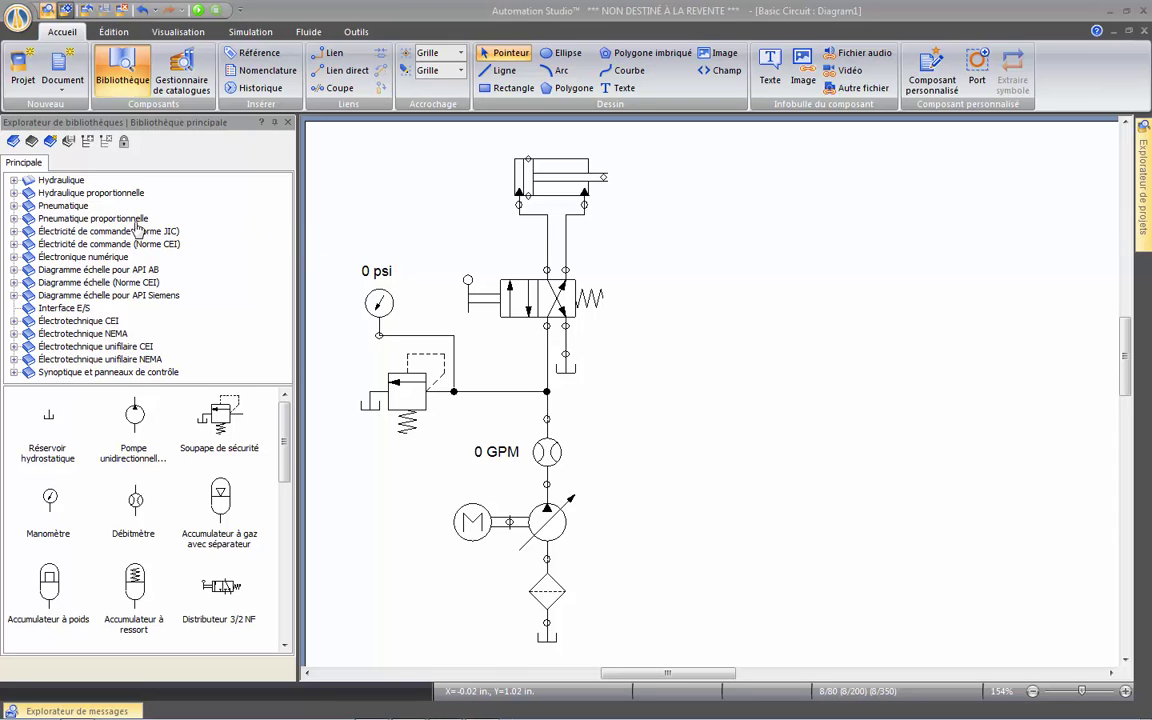
Browse the main library's Hydraulique category down to the Limiteurs de pression subcategories, and collapse the tree again.
{"action": "left_click", "coordinate": [45, 180]}
{"action": "left_click", "coordinate": [14, 180]}
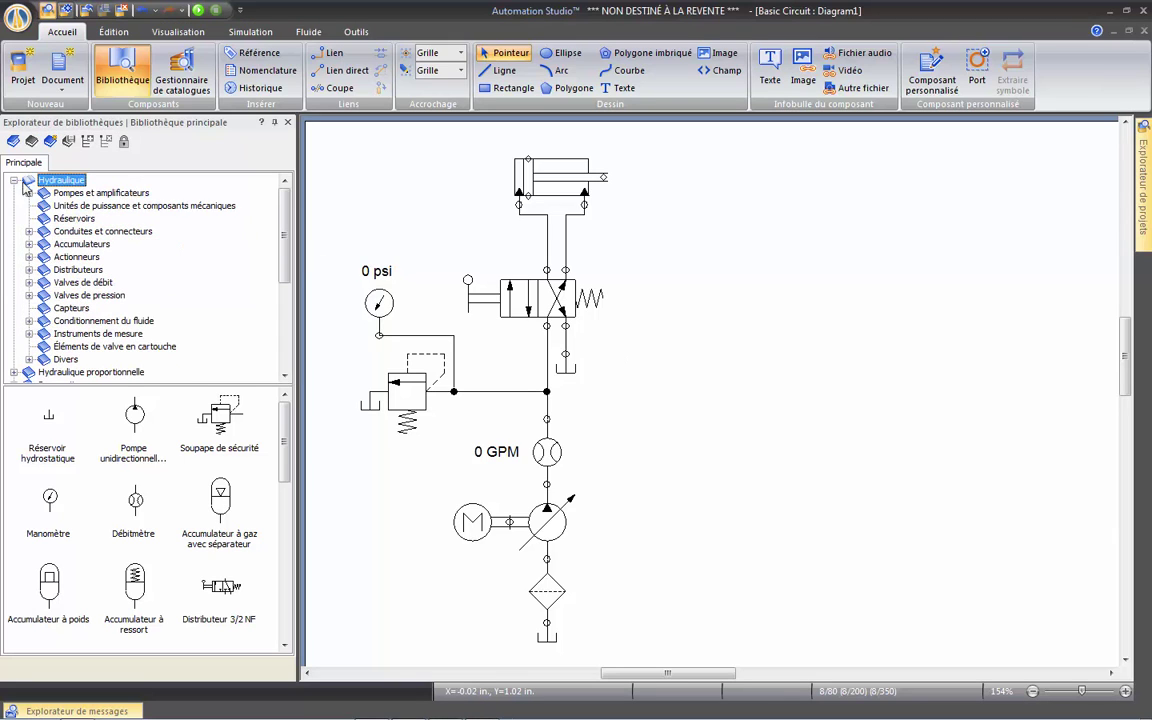
{"action": "left_click", "coordinate": [29, 295]}
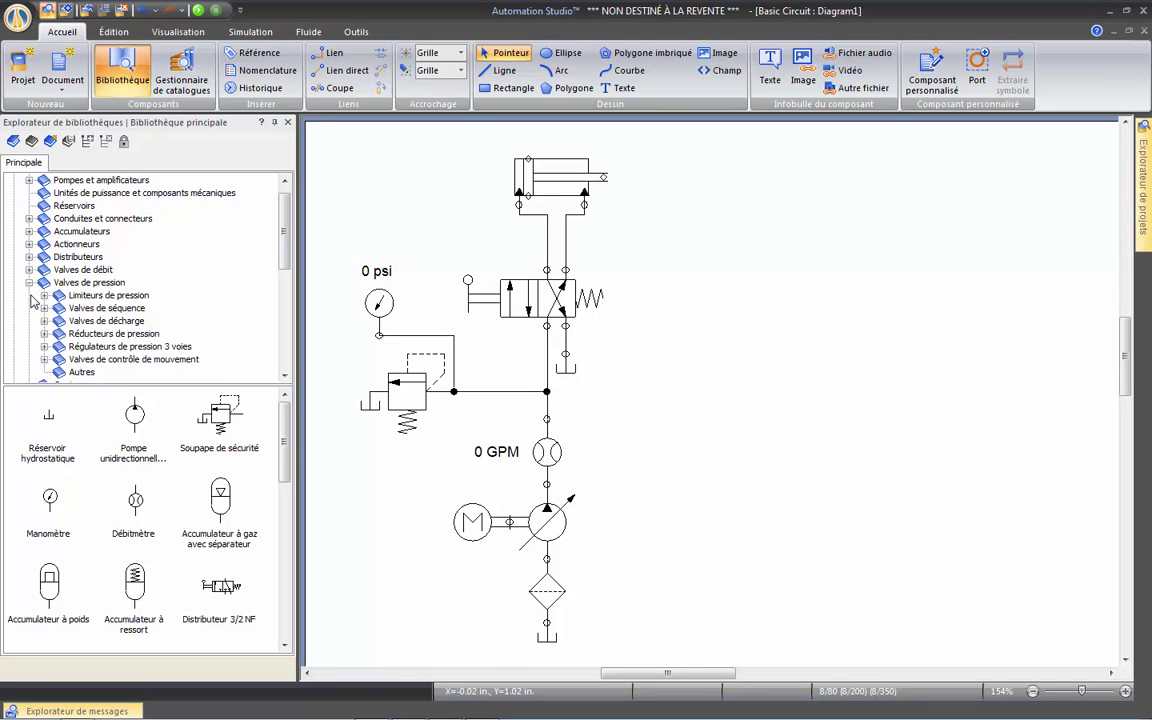
{"action": "left_click", "coordinate": [44, 296]}
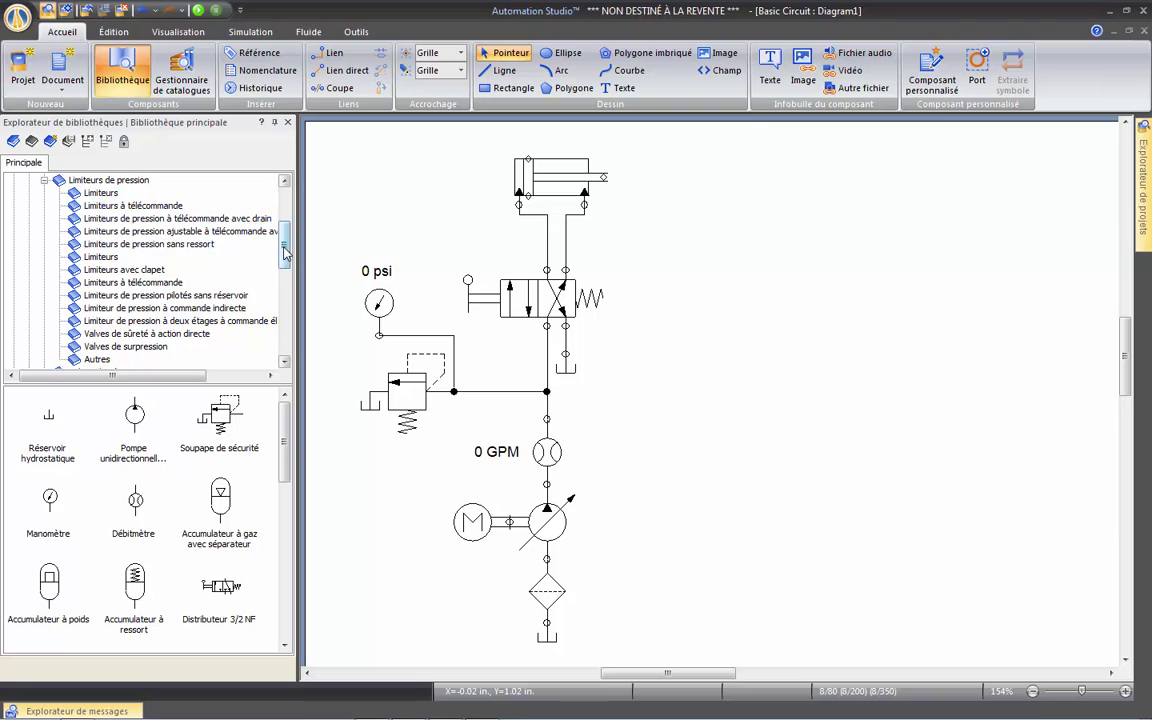
{"action": "scroll", "coordinate": [285, 250], "scroll_direction": "up", "scroll_amount": 3}
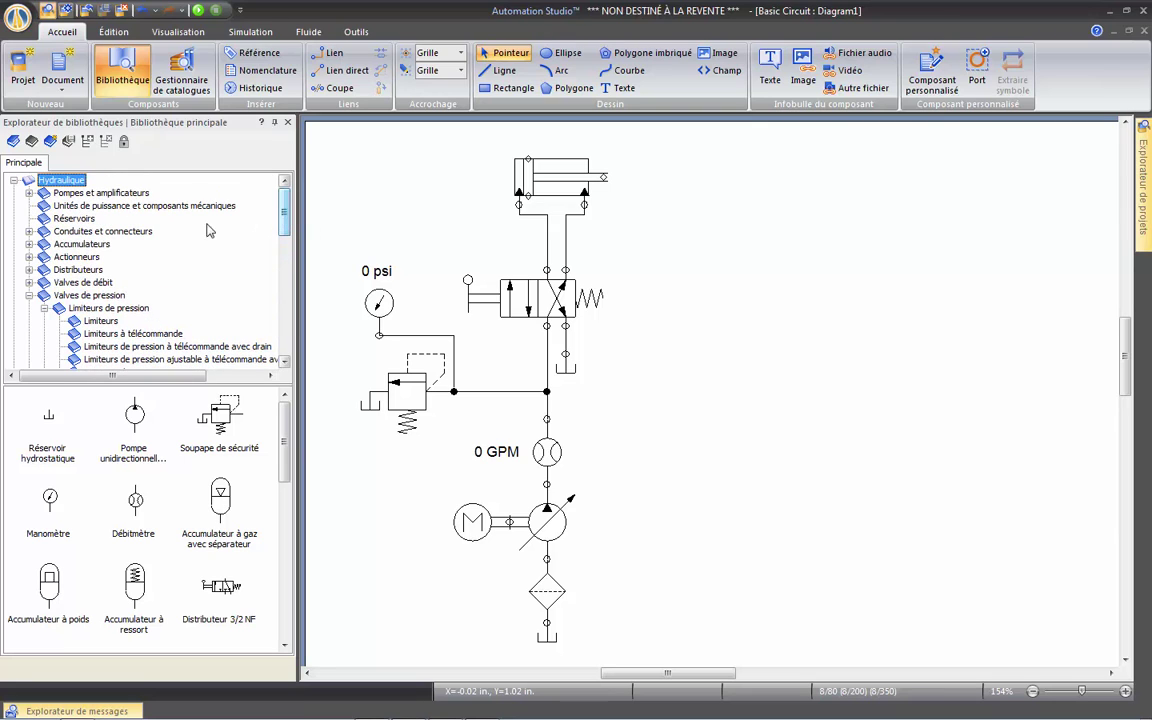
{"action": "left_click", "coordinate": [33, 296]}
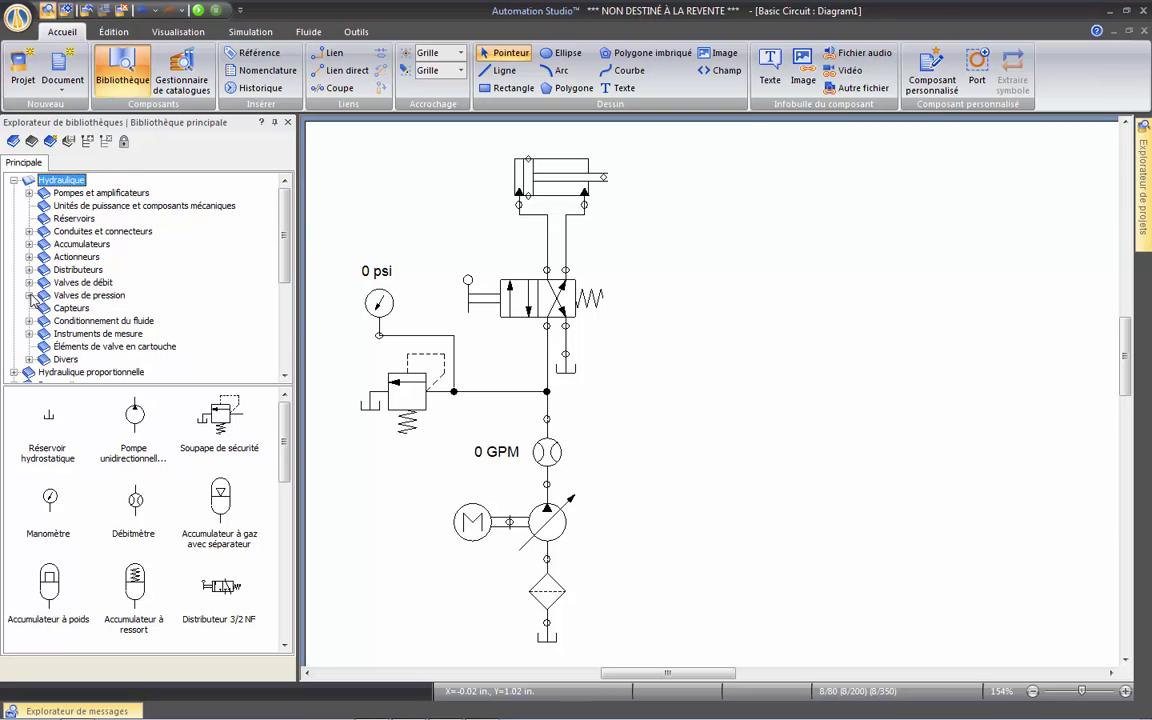
{"action": "left_click", "coordinate": [14, 181]}
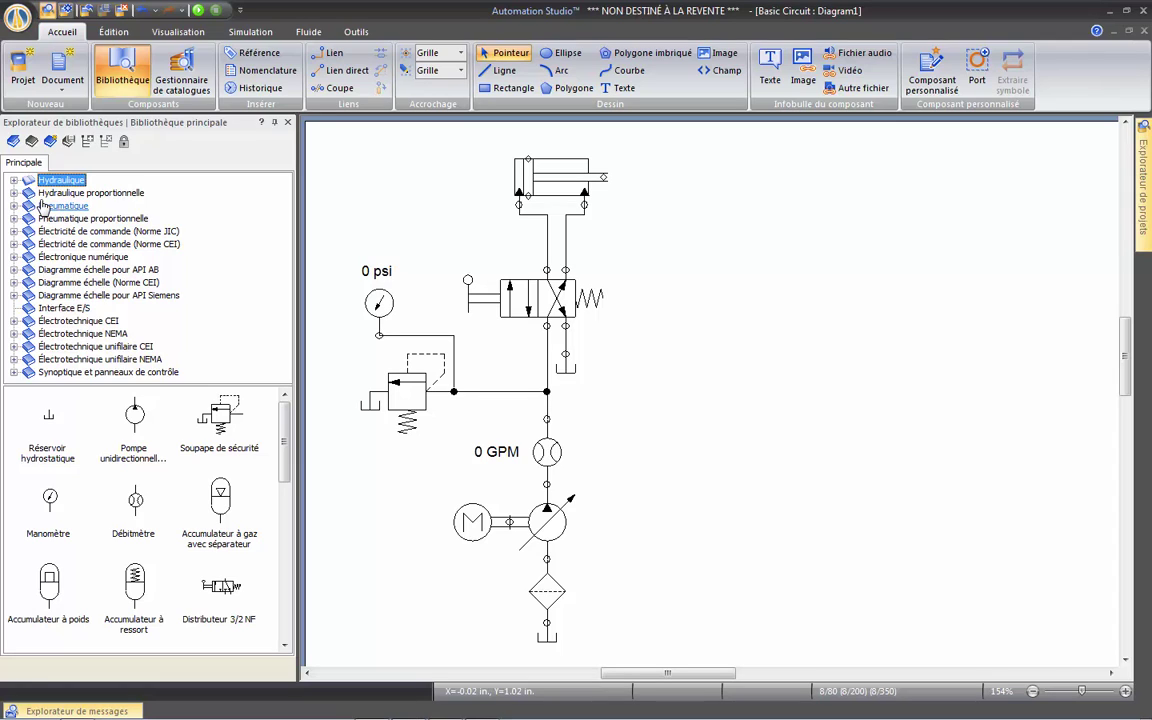
Create a library titled Famic and add a top-level category named Hydraulique to it.
{"action": "left_click", "coordinate": [50, 141]}
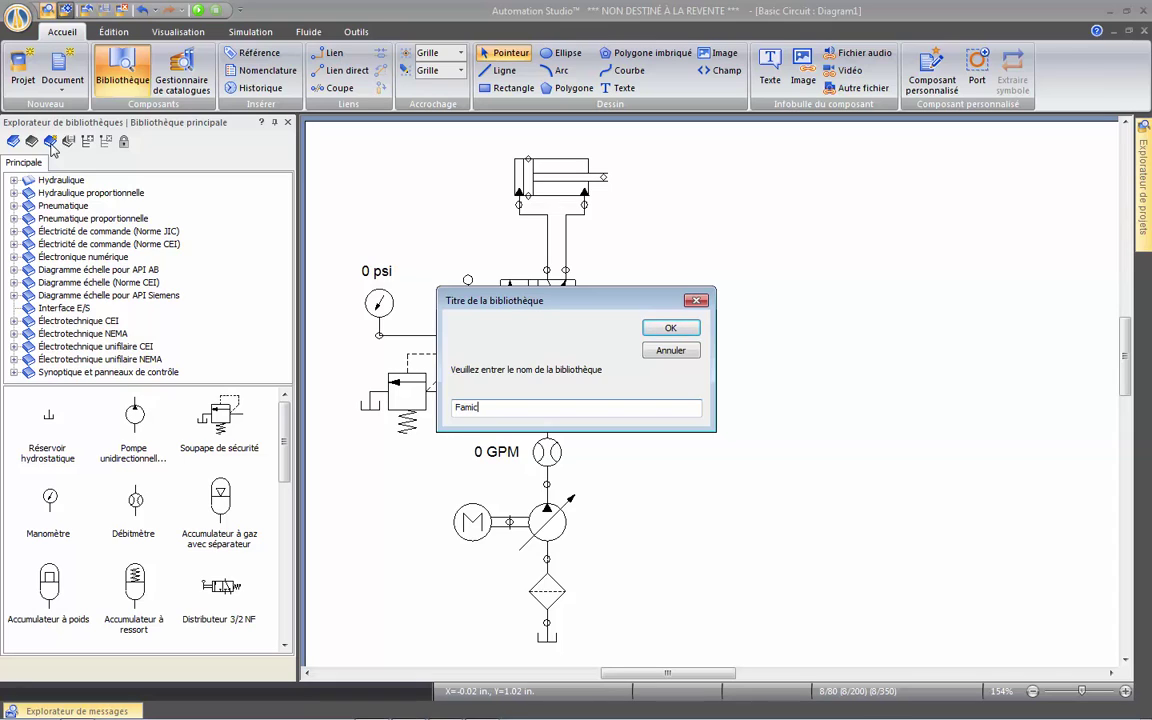
{"action": "key", "text": "Return"}
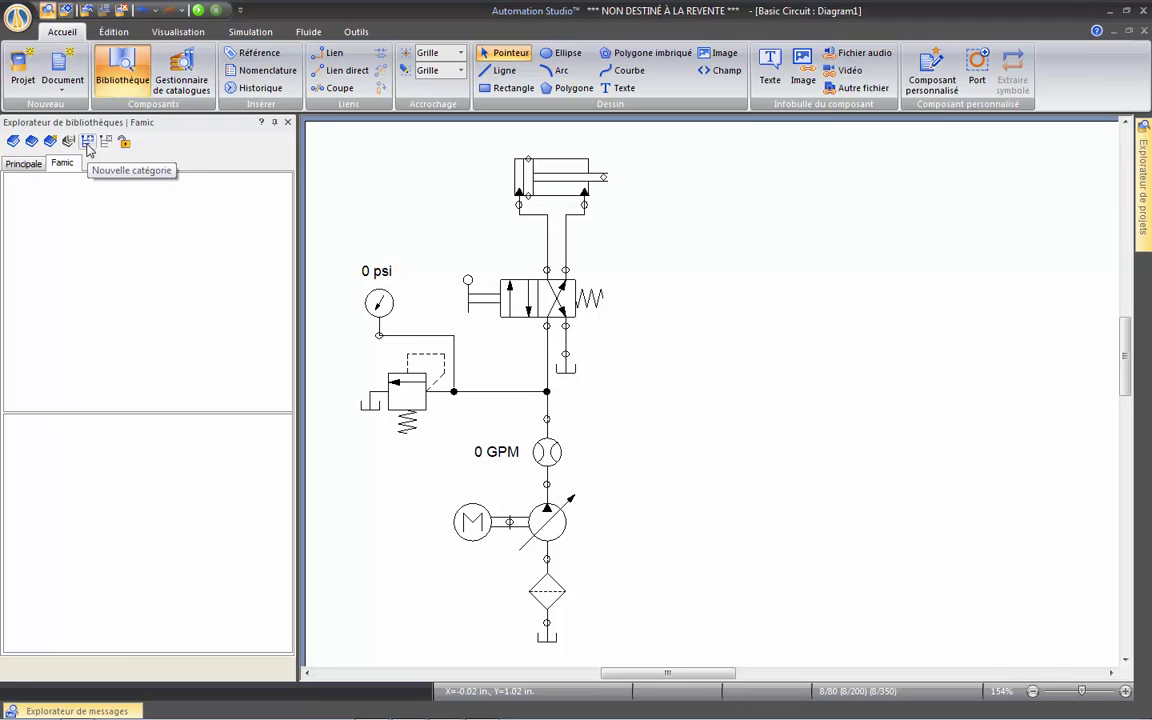
{"action": "left_click", "coordinate": [87, 145]}
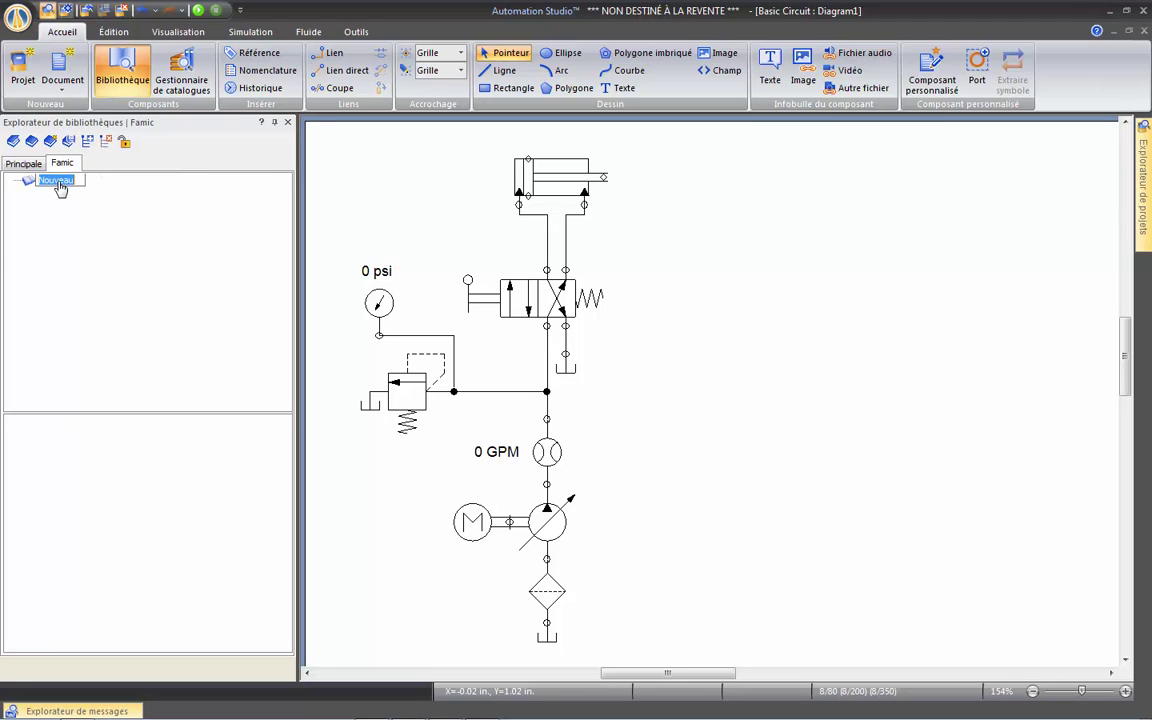
{"action": "type", "text": "Hydraulique"}
{"action": "key", "text": "Return"}
Add a subcategory named Lab1 under Hydraulique in the Famic library.
{"action": "left_click", "coordinate": [70, 139]}
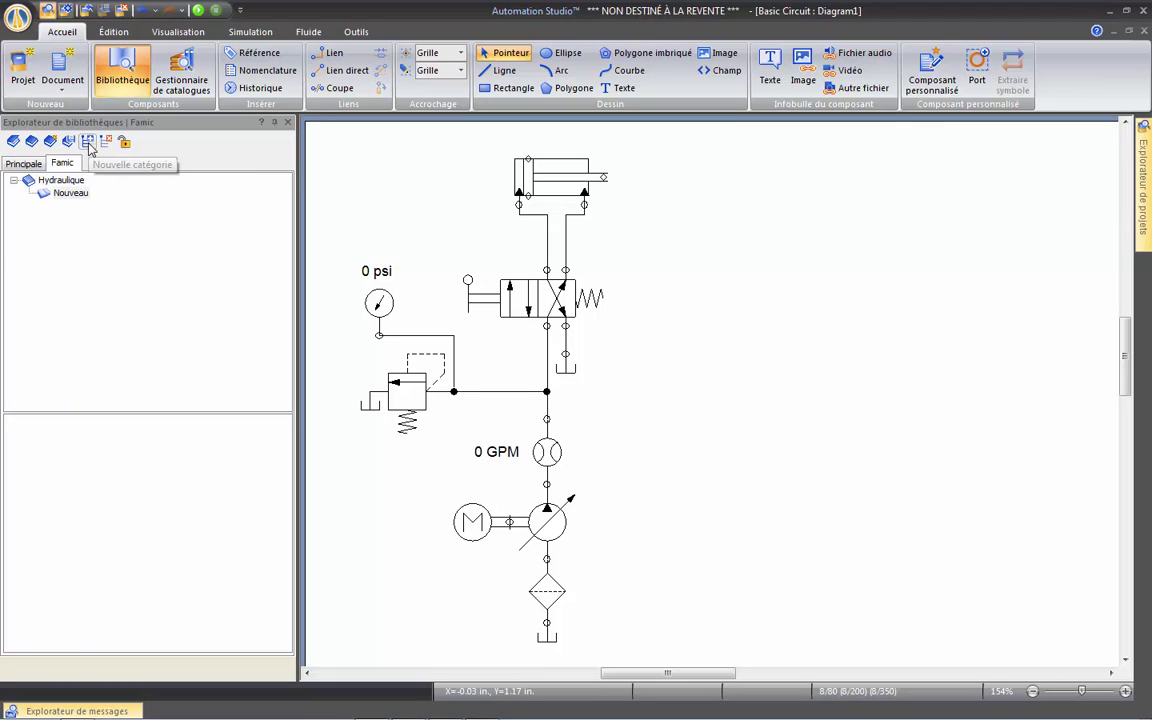
{"action": "left_click", "coordinate": [70, 194]}
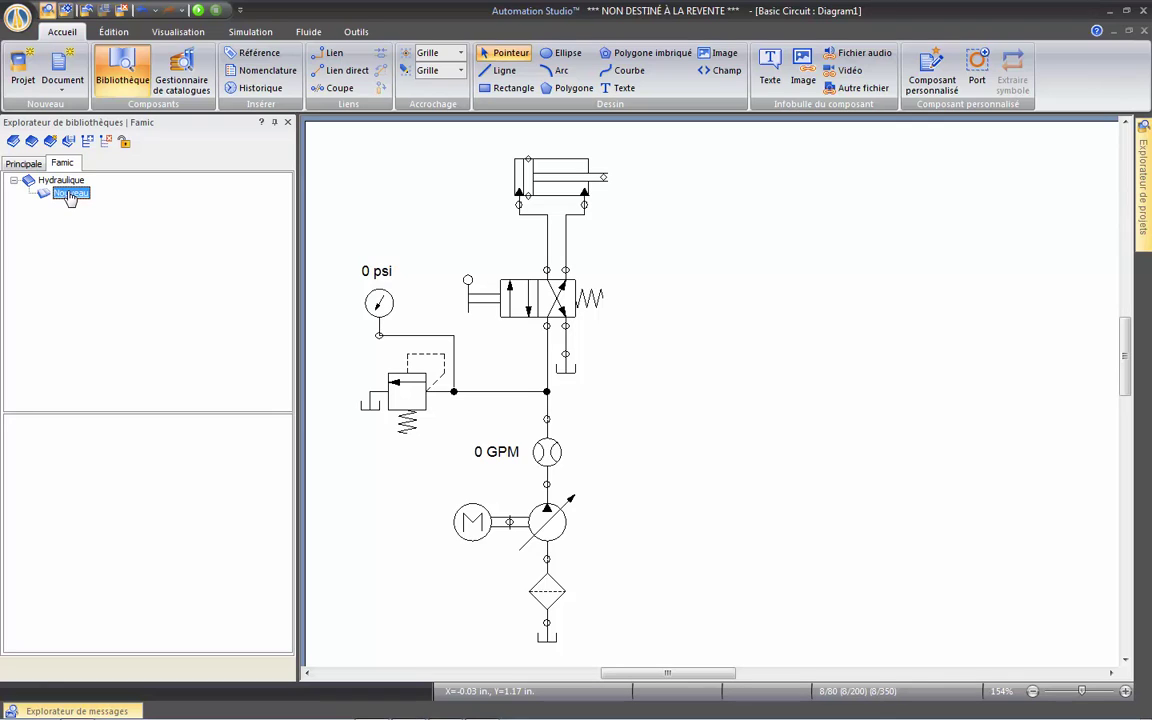
{"action": "left_click", "coordinate": [70, 195]}
{"action": "type", "text": "Lab1"}
{"action": "key", "text": "Return"}
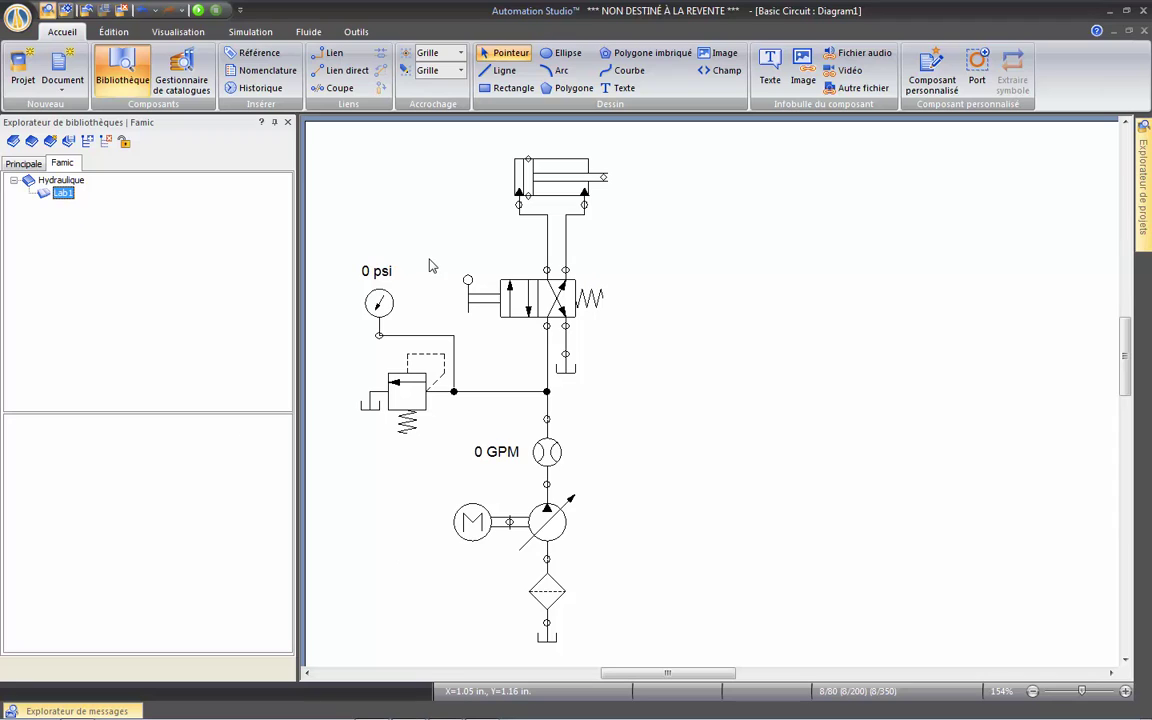
Add the circuit's double-acting cylinder, directional valve, pressure gauge, relief valve and flow meter to the Lab1 category.
{"action": "left_click", "coordinate": [558, 175]}
{"action": "left_click_drag", "start_coordinate": [558, 175], "coordinate": [206, 452]}
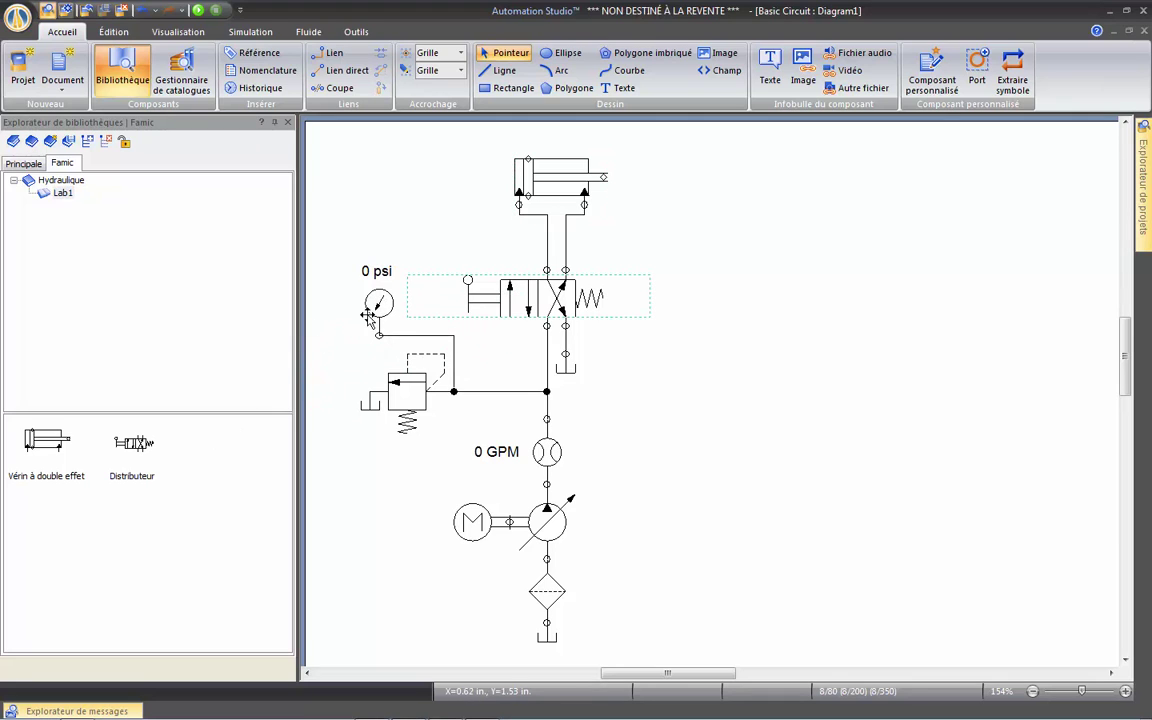
{"action": "left_click_drag", "start_coordinate": [364, 350], "coordinate": [160, 500]}
{"action": "left_click_drag", "start_coordinate": [458, 410], "coordinate": [135, 510]}
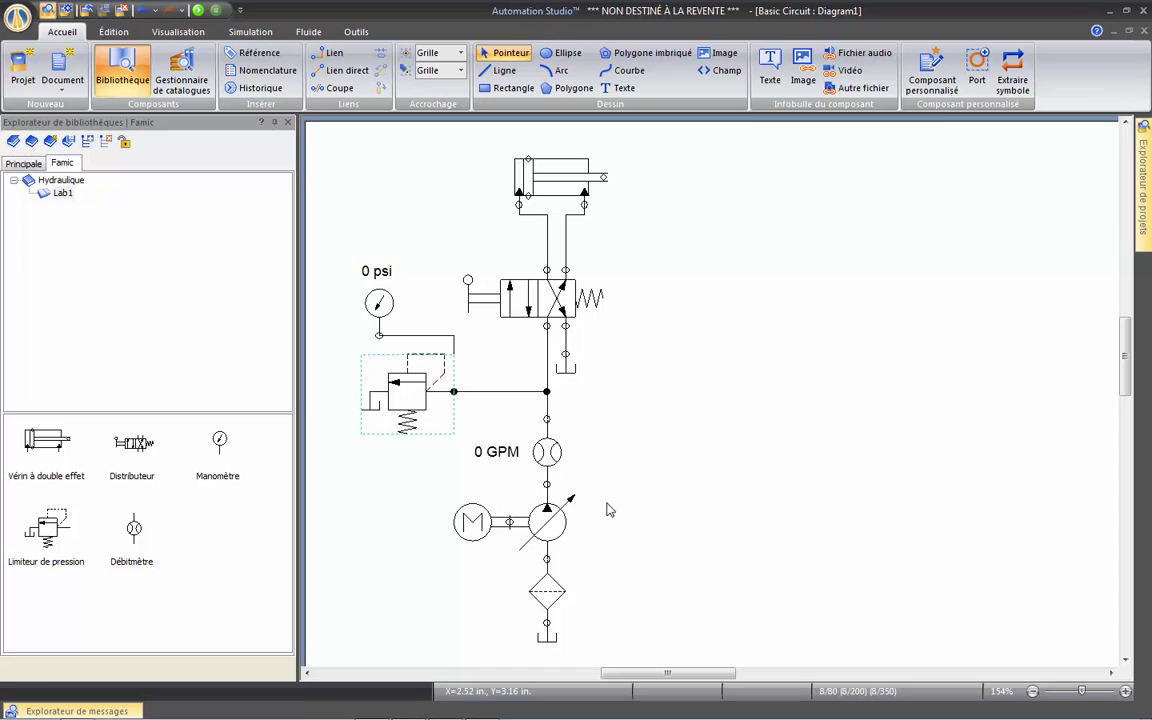
Group the motor, variable pump, filter and lower tank, and add the group to the Lab1 category.
{"action": "left_click_drag", "start_coordinate": [432, 470], "coordinate": [630, 652]}
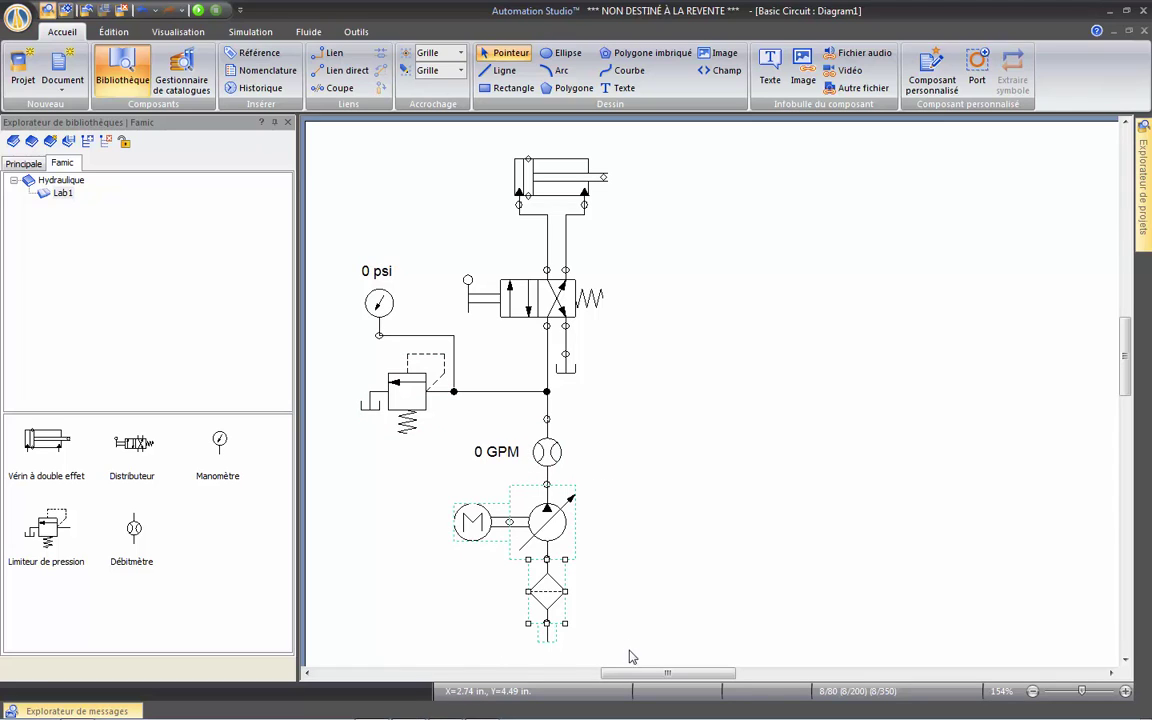
{"action": "right_click", "coordinate": [546, 516]}
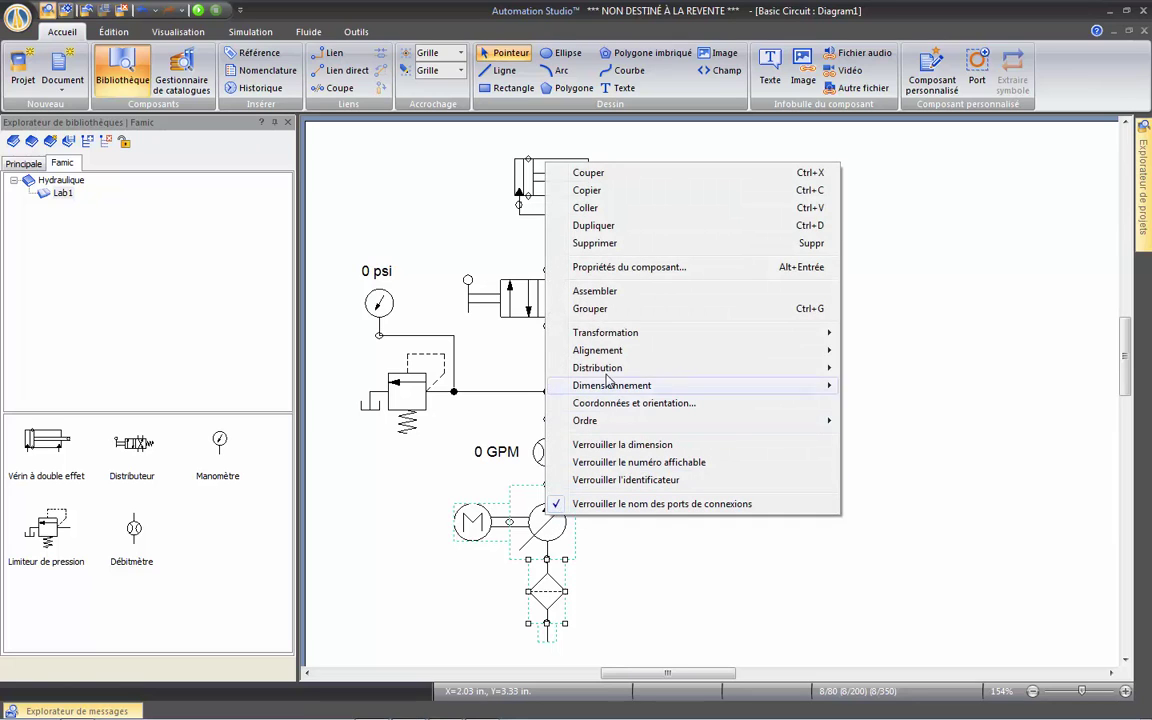
{"action": "left_click", "coordinate": [608, 310]}
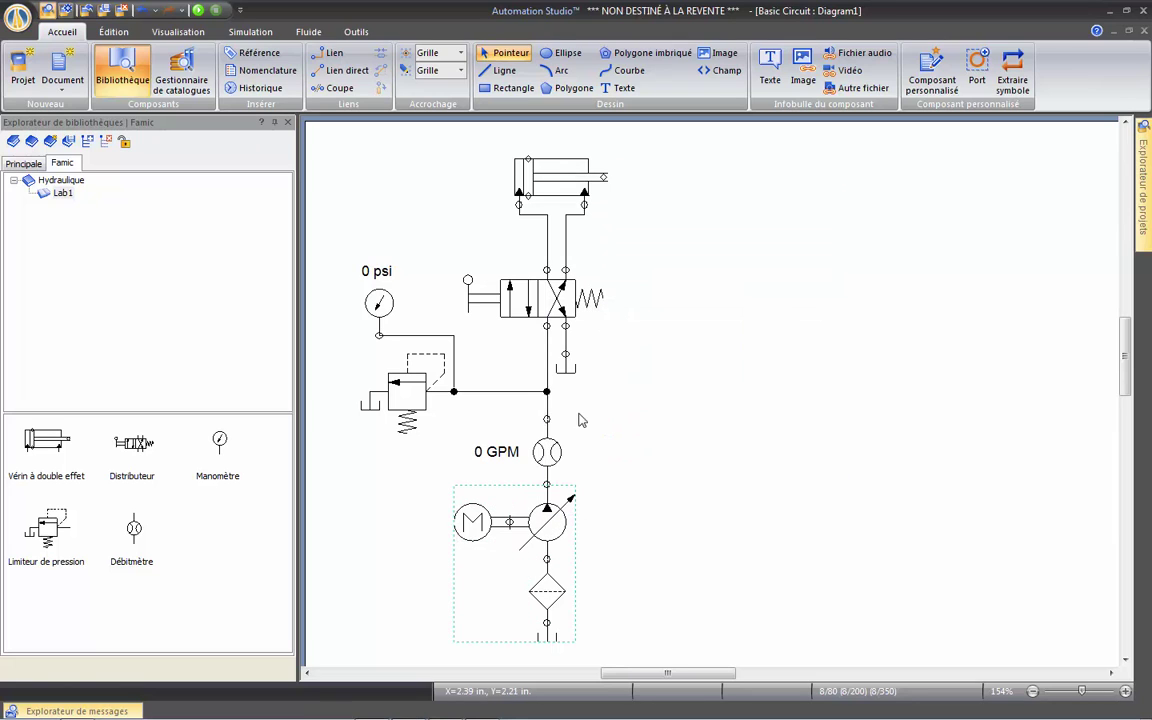
{"action": "left_click_drag", "start_coordinate": [540, 517], "coordinate": [220, 500]}
{"action": "mouse_move", "coordinate": [230, 543]}
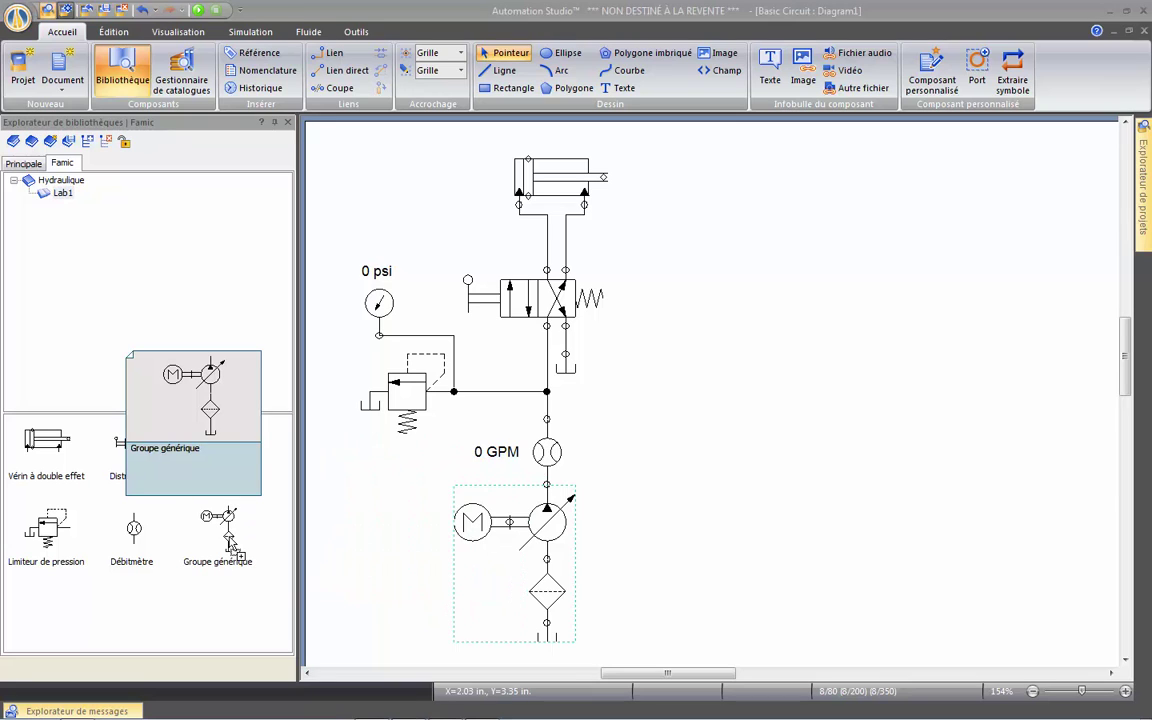
Rename the group's library entry as Unité de puissance.
{"action": "left_click", "coordinate": [228, 571]}
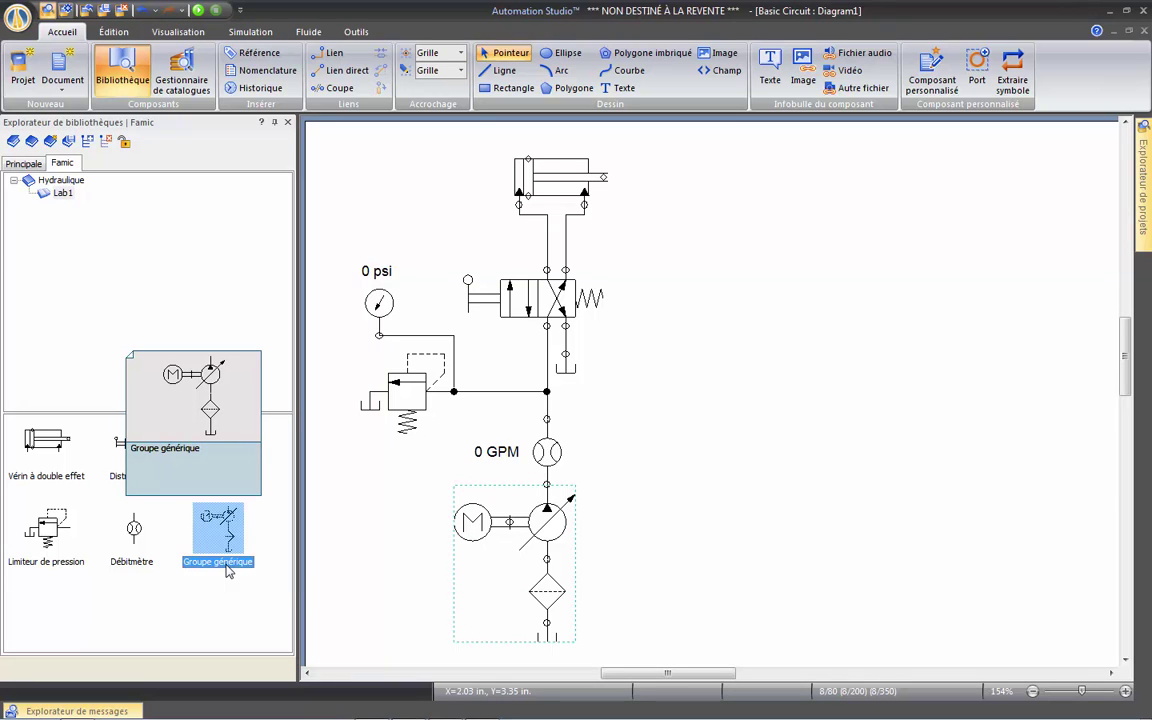
{"action": "right_click", "coordinate": [228, 571]}
{"action": "left_click", "coordinate": [255, 574]}
{"action": "type", "text": "U"}
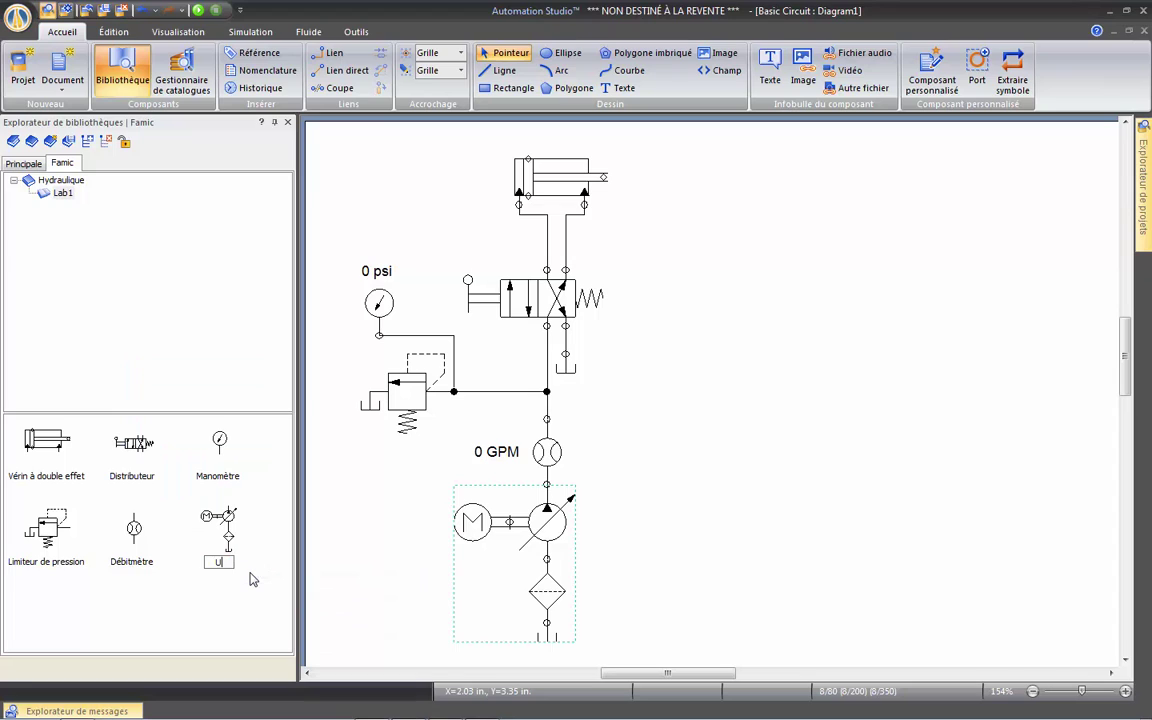
{"action": "type", "text": "nité de puissance"}
{"action": "key", "text": "Return"}
{"action": "left_click", "coordinate": [337, 548]}
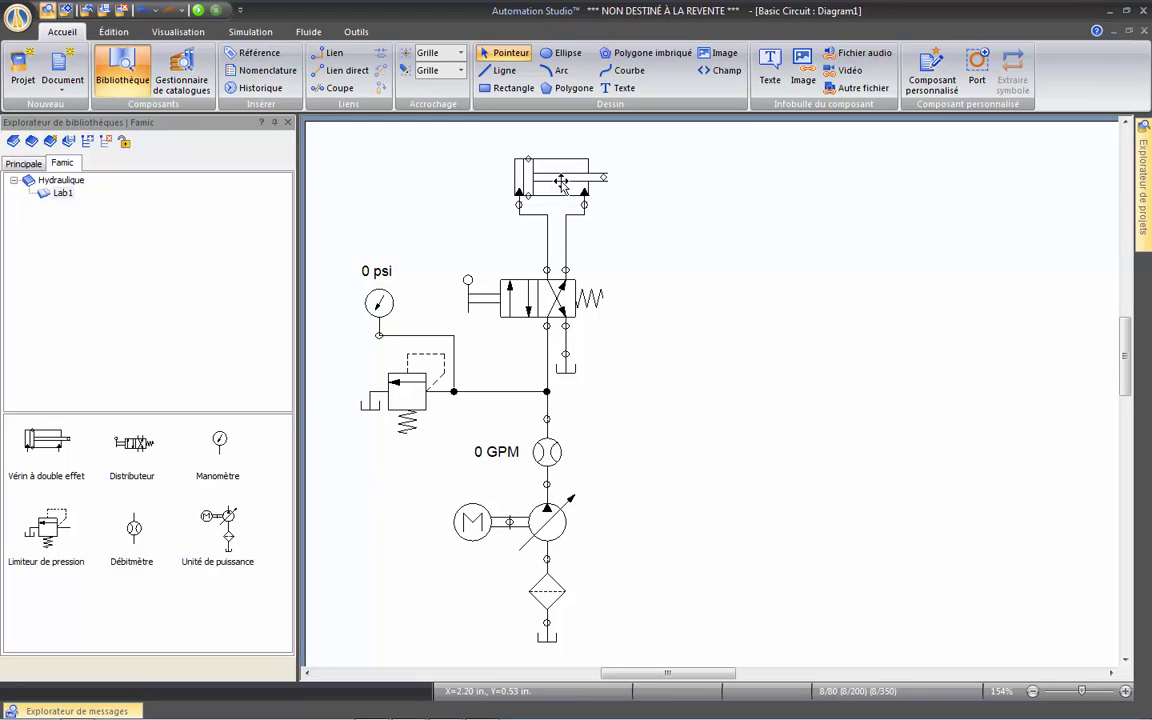
Move the double-acting cylinder out of the circuit, set its component name to VER-2400 and display that name in the diagram.
{"action": "left_click_drag", "start_coordinate": [554, 180], "coordinate": [702, 297]}
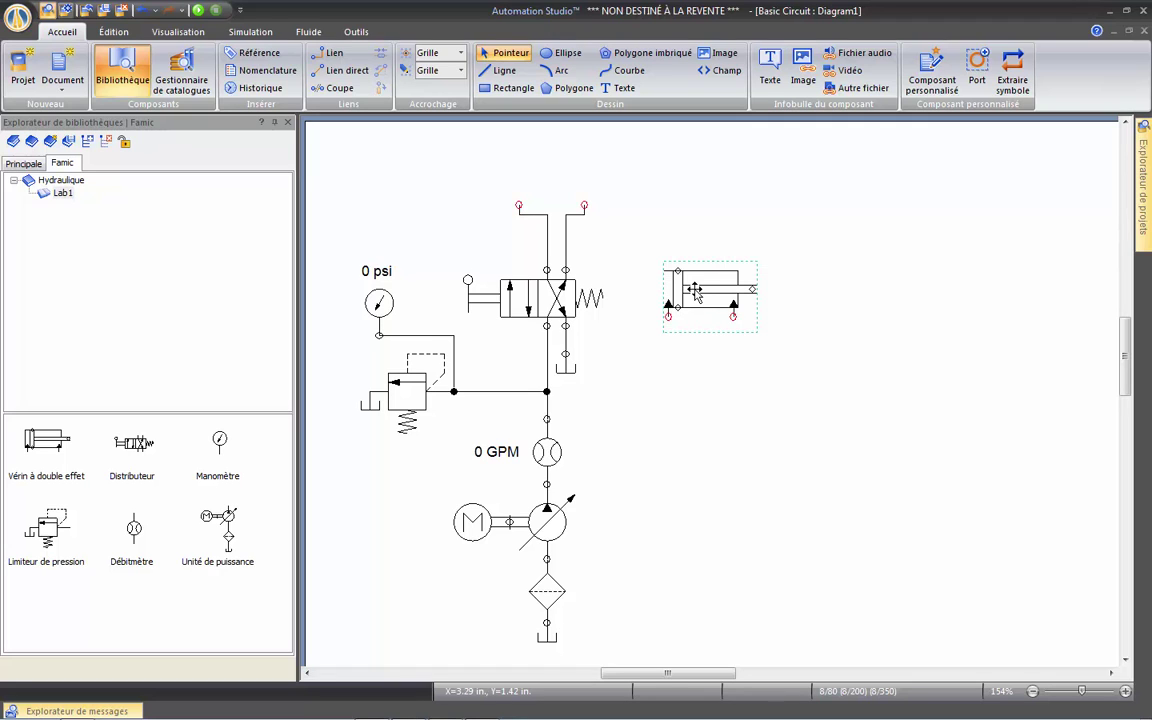
{"action": "double_click", "coordinate": [695, 291]}
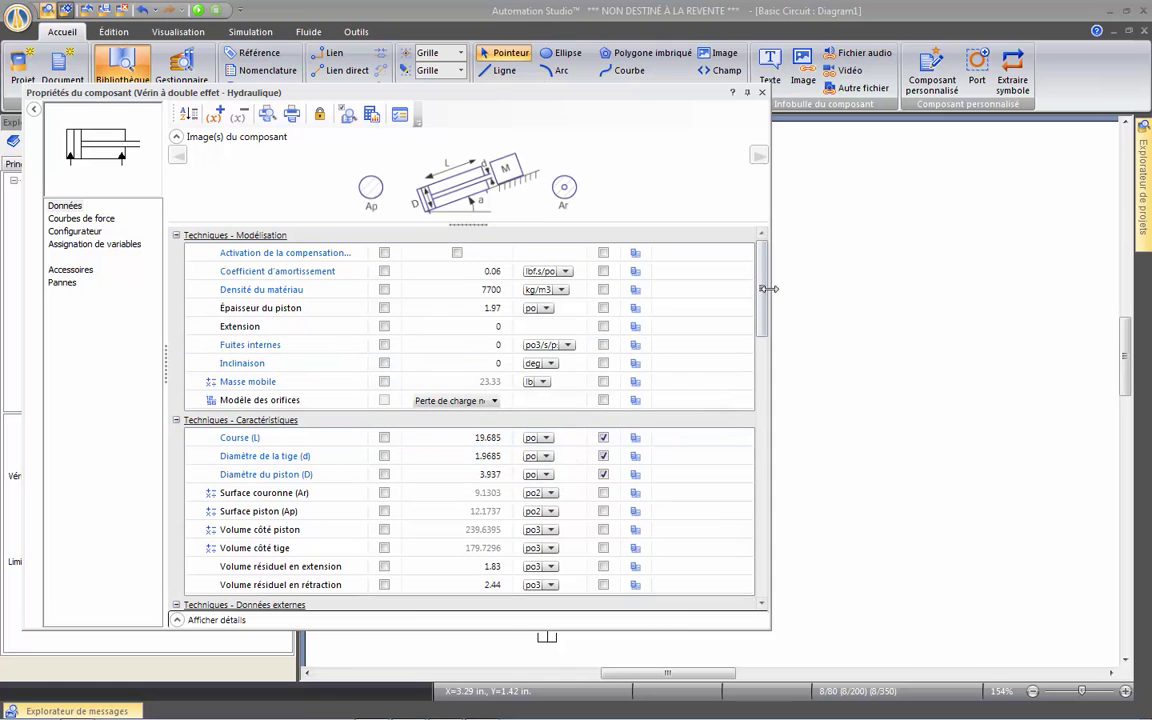
{"action": "left_click_drag", "start_coordinate": [768, 289], "coordinate": [760, 531]}
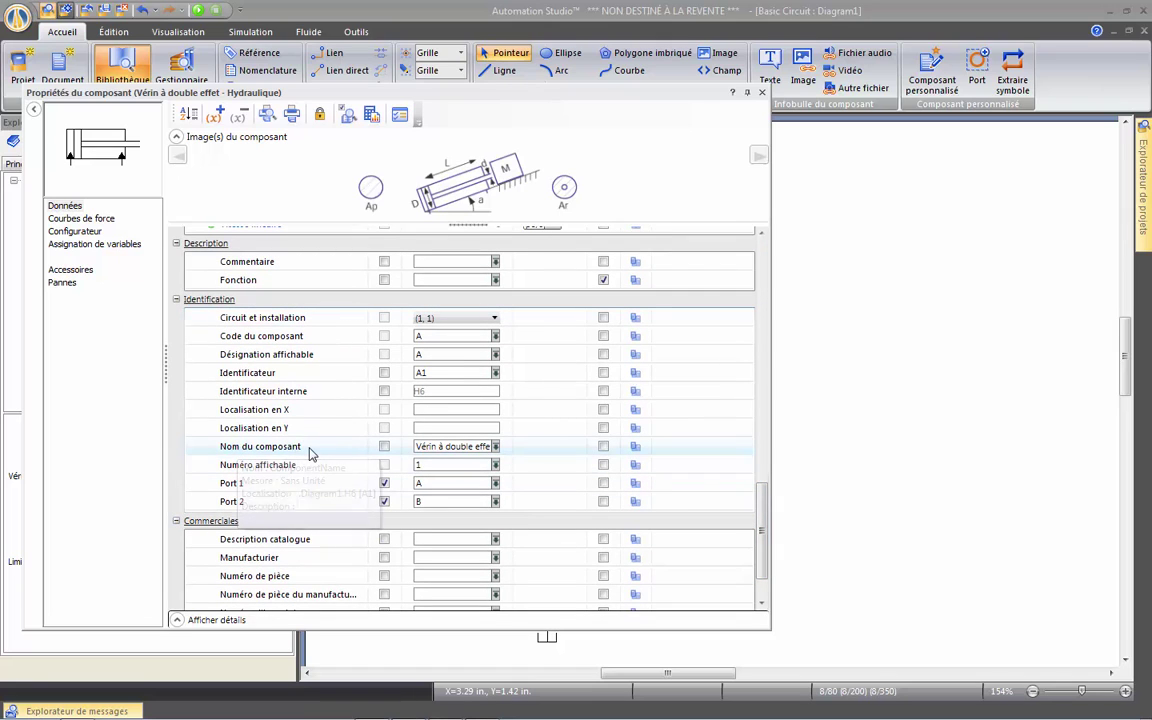
{"action": "left_click", "coordinate": [418, 446]}
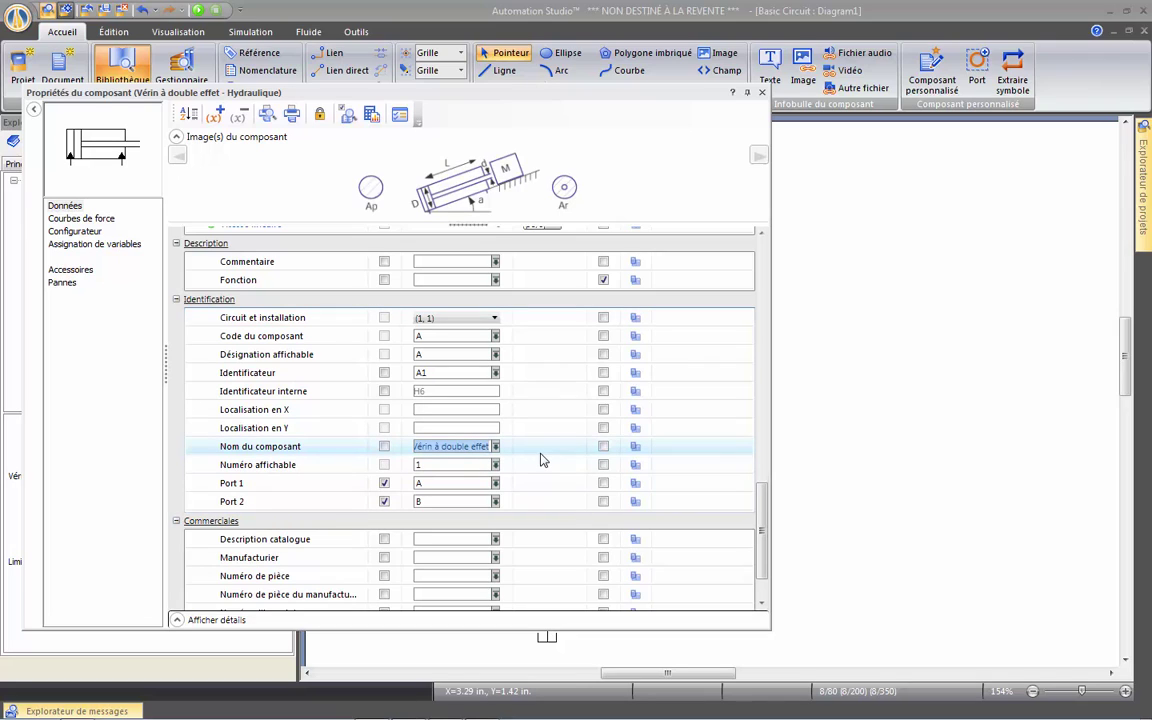
{"action": "type", "text": "VER-2400"}
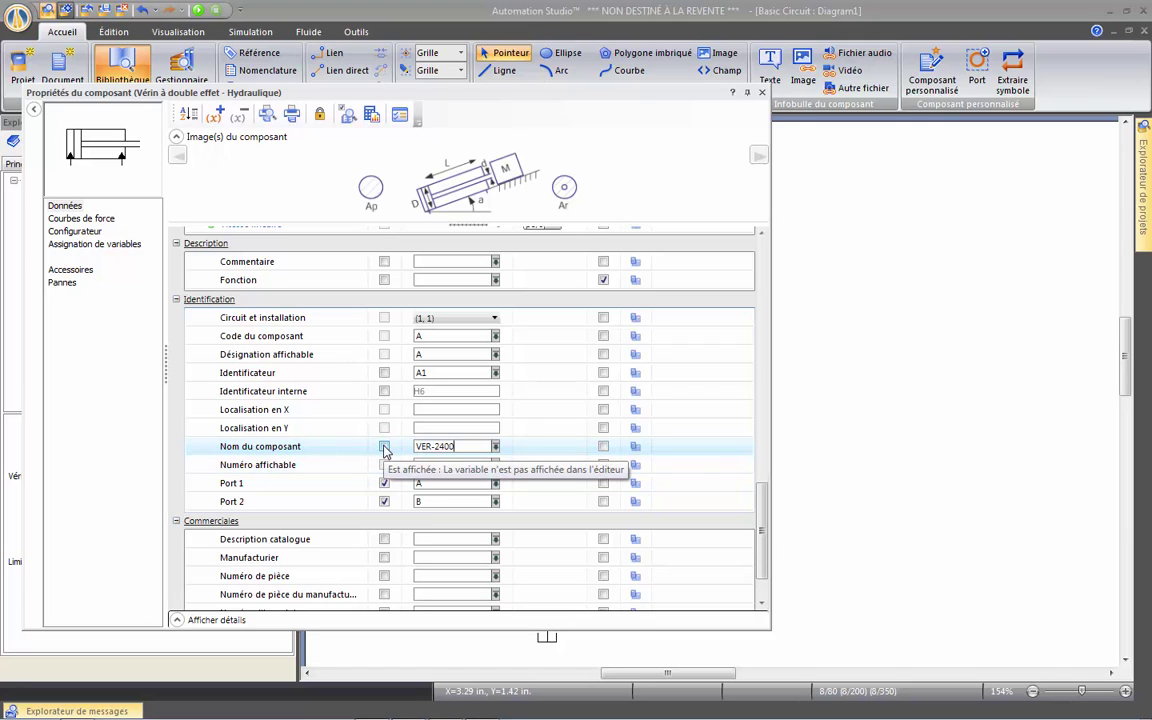
{"action": "left_click", "coordinate": [384, 447]}
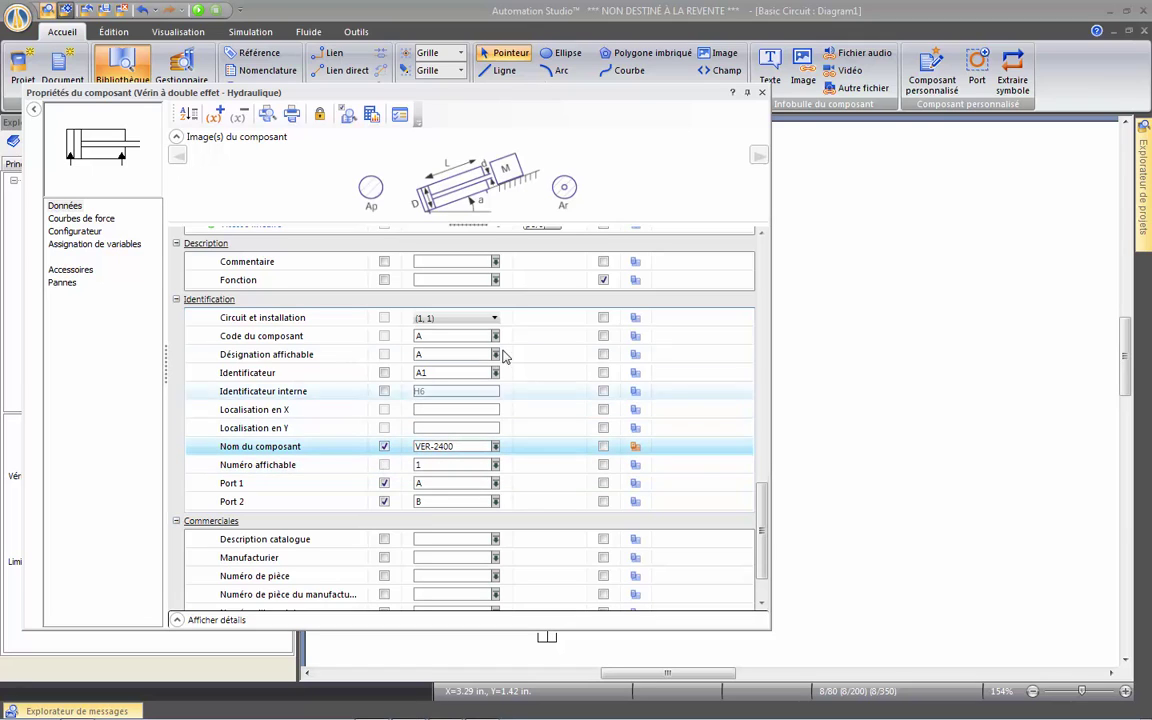
{"action": "left_click", "coordinate": [762, 93]}
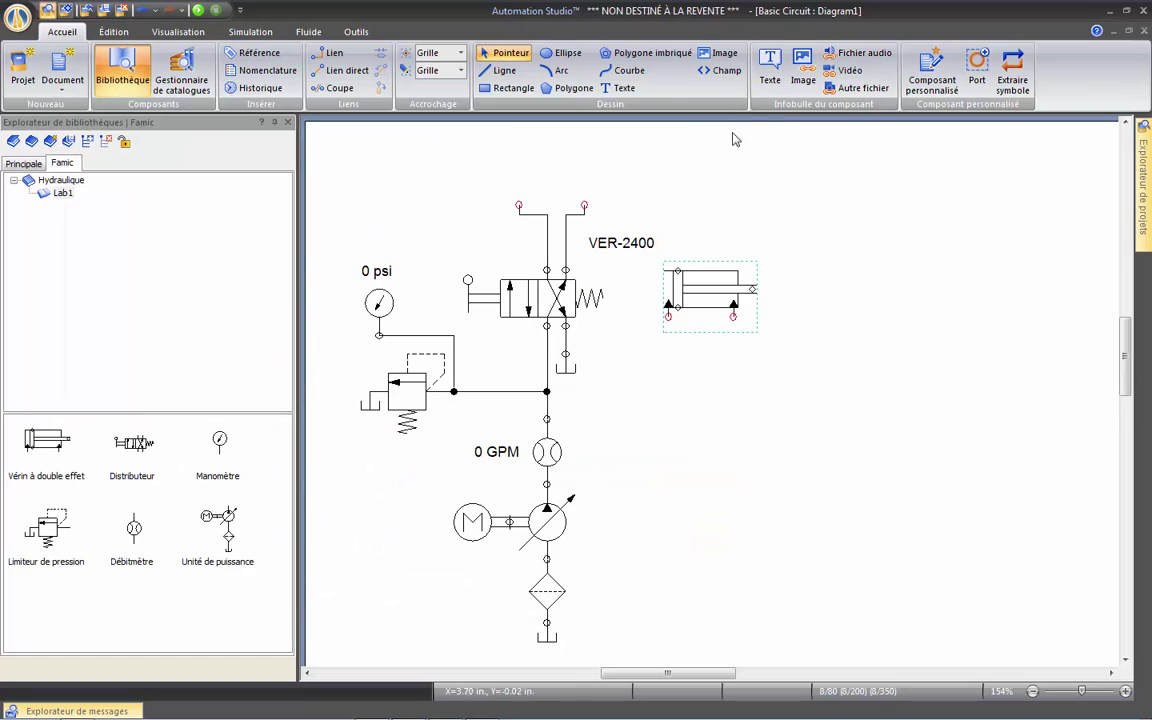
Place the VER-2400 label just above the relocated cylinder and format its text as red, size 7.
{"action": "left_click_drag", "start_coordinate": [727, 272], "coordinate": [774, 282]}
{"action": "left_click_drag", "start_coordinate": [655, 254], "coordinate": [760, 273]}
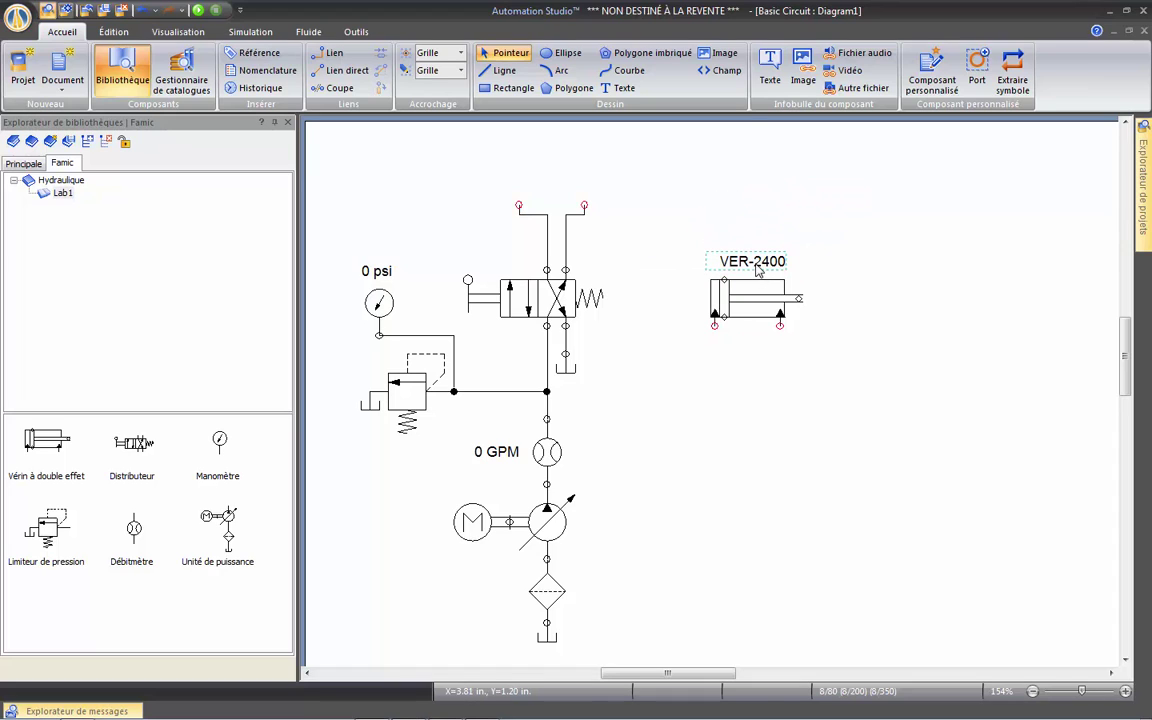
{"action": "left_click", "coordinate": [115, 32]}
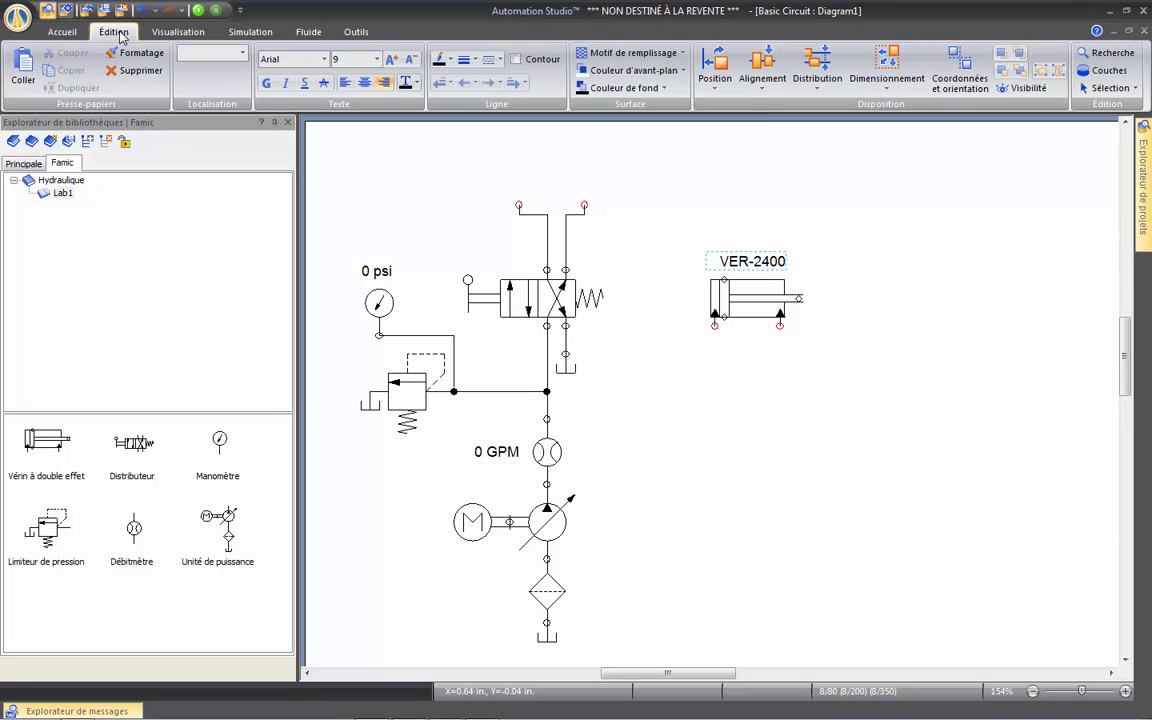
{"action": "left_click", "coordinate": [410, 62]}
{"action": "left_click", "coordinate": [410, 62]}
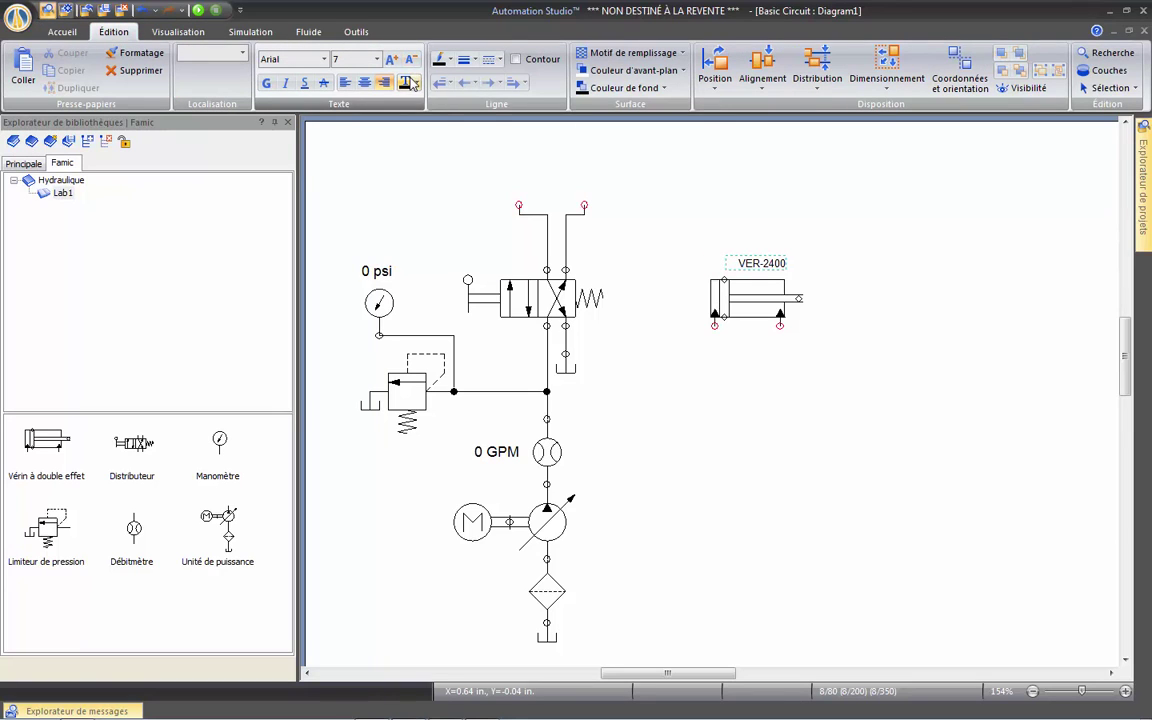
{"action": "left_click", "coordinate": [410, 82]}
{"action": "left_click", "coordinate": [418, 203]}
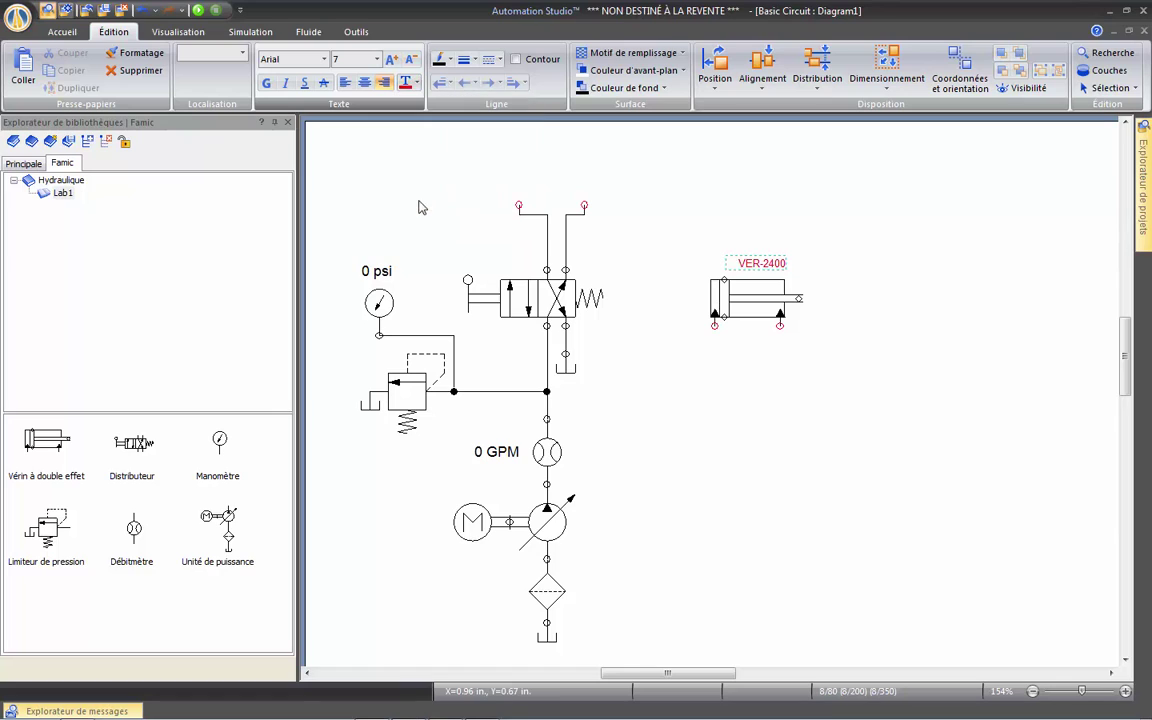
{"action": "left_click", "coordinate": [659, 235]}
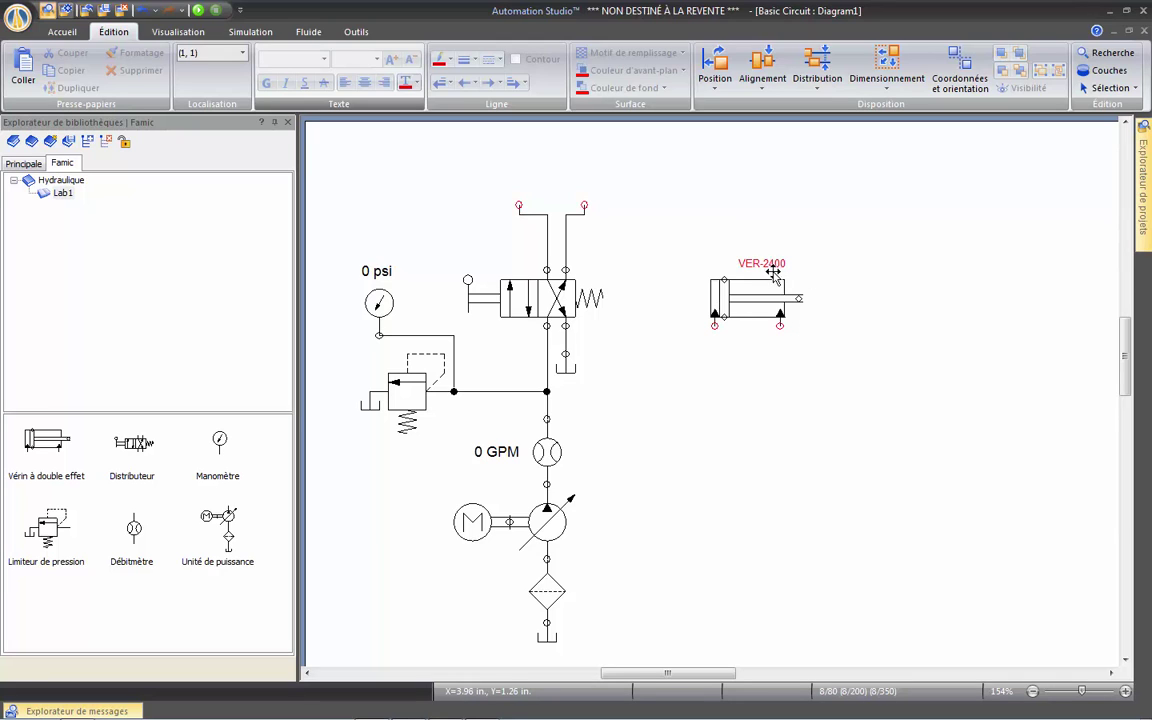
Reconnect the VER-2400 cylinder above the directional valve and add it to the Lab1 category.
{"action": "left_click_drag", "start_coordinate": [754, 300], "coordinate": [214, 316]}
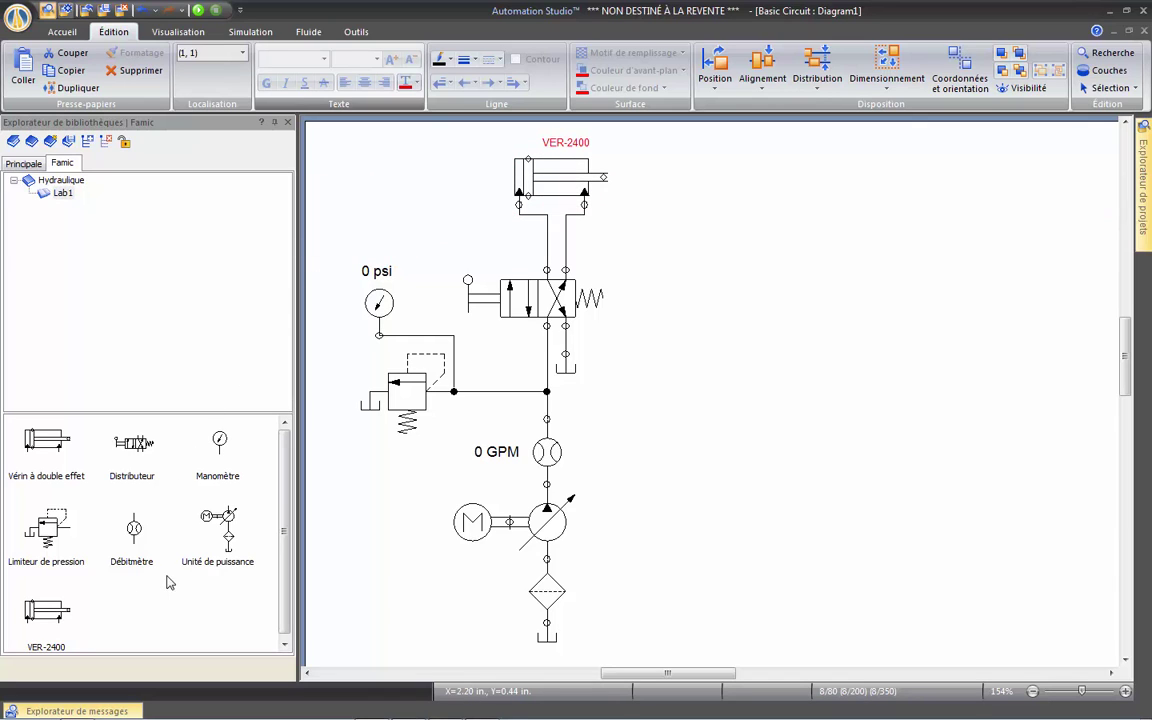
{"action": "mouse_move", "coordinate": [50, 645]}
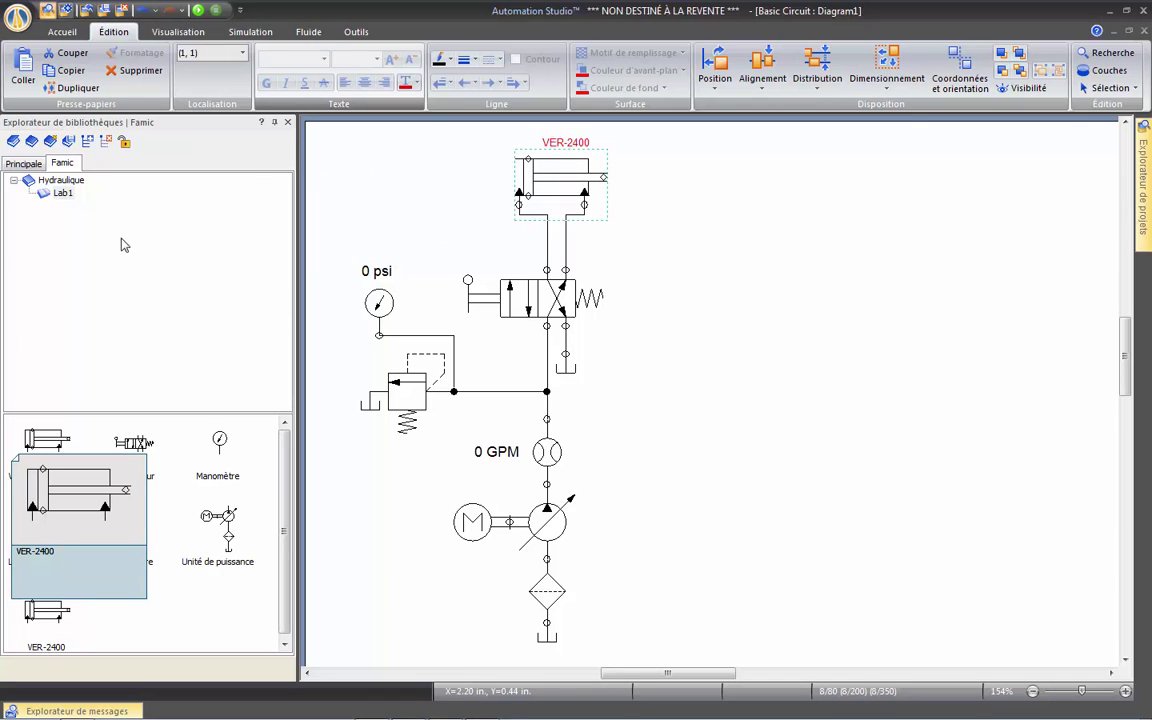
Add a second category named Panneau Hydraulique under Hydraulique in the Famic library.
{"action": "left_click", "coordinate": [72, 184]}
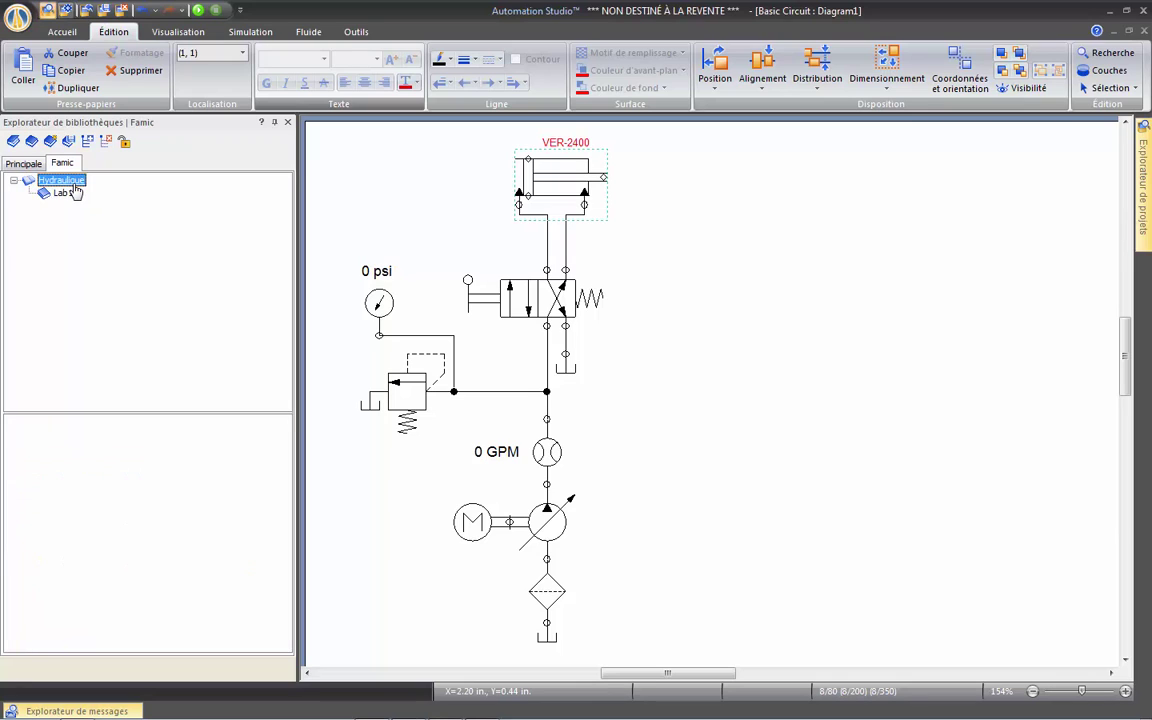
{"action": "left_click", "coordinate": [73, 209]}
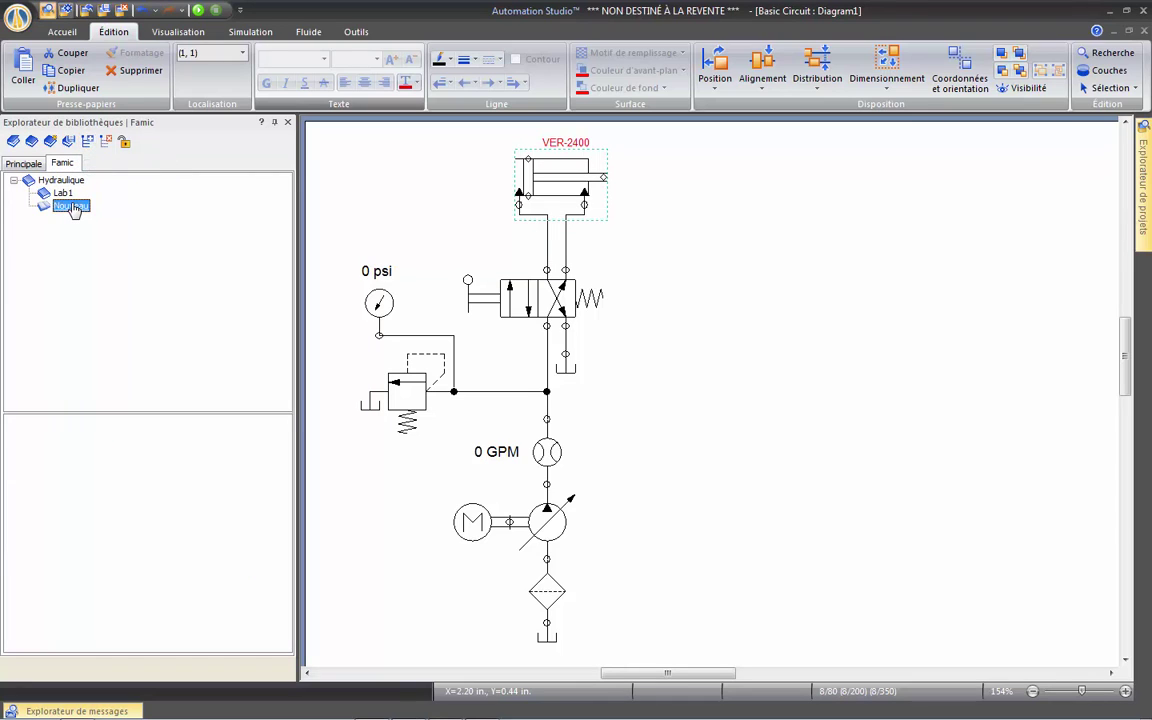
{"action": "type", "text": "Panneau Hydraulique"}
{"action": "key", "text": "Return"}
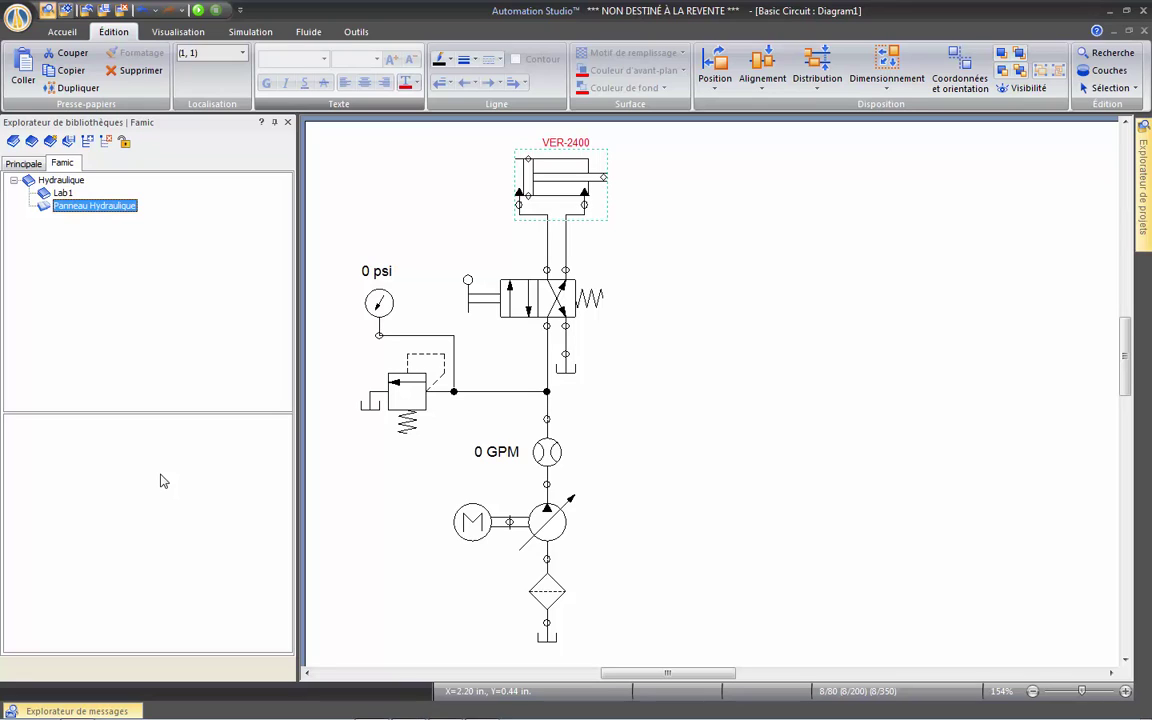
{"action": "left_click", "coordinate": [322, 212]}
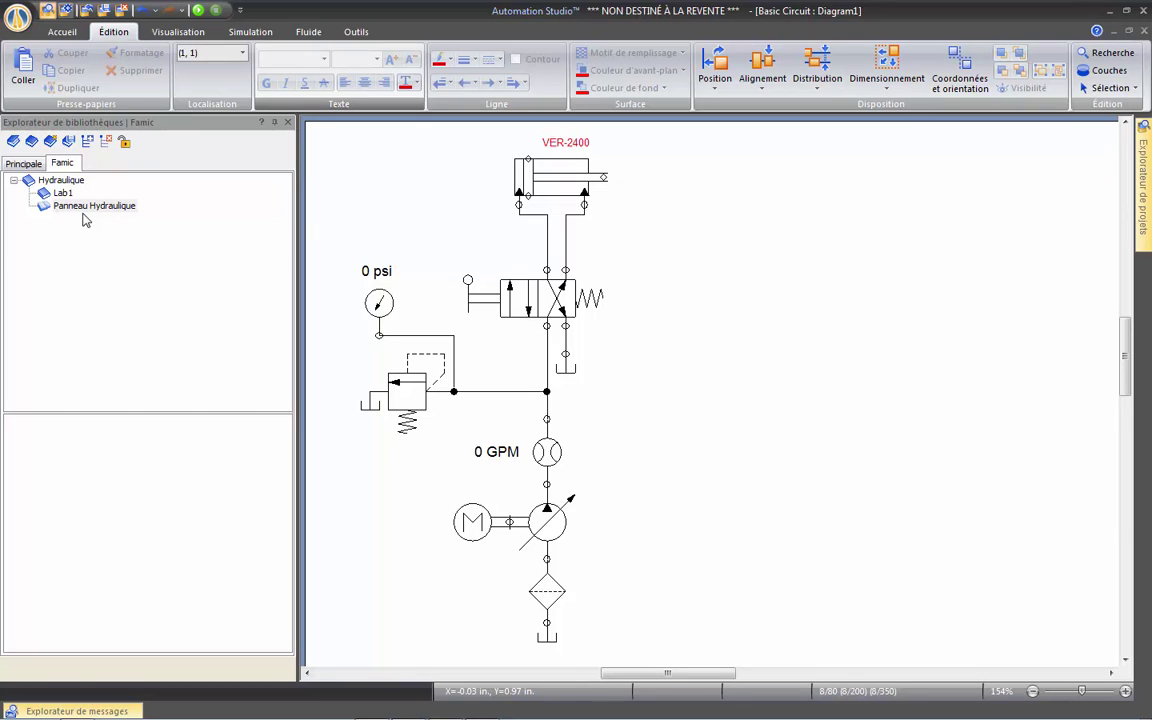
Insert the hydraulic test bench photo from the Pictures folder into the blank area beside the circuit.
{"action": "left_click", "coordinate": [520, 295]}
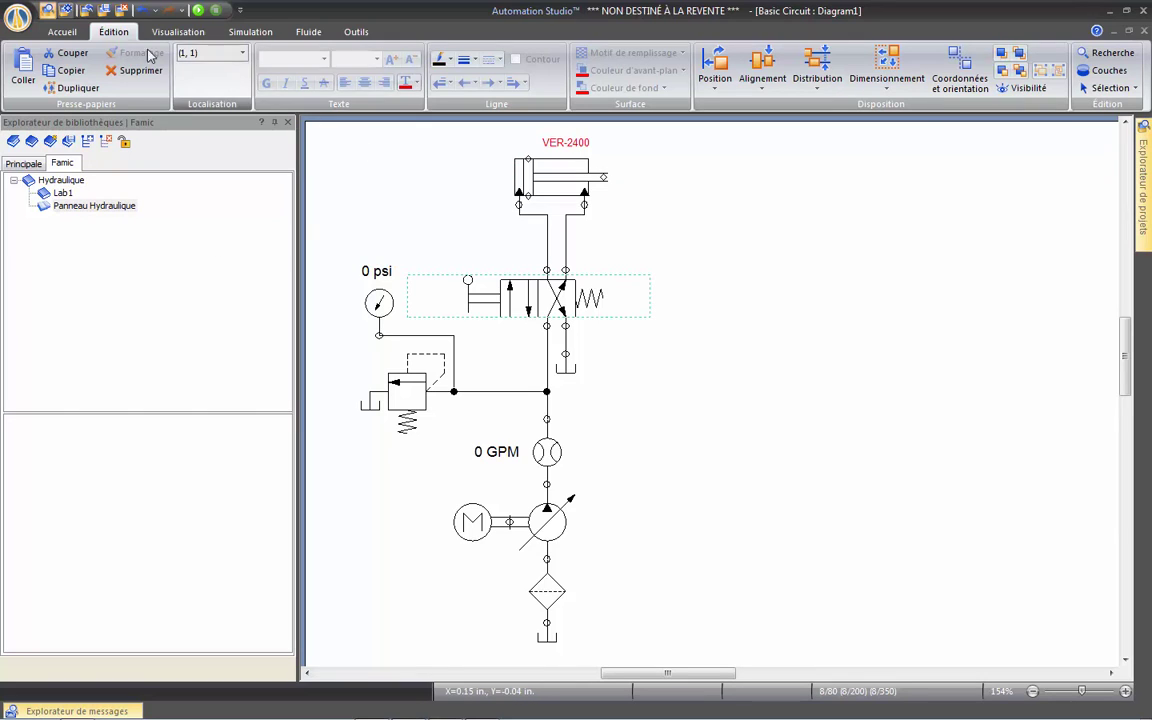
{"action": "left_click", "coordinate": [62, 31]}
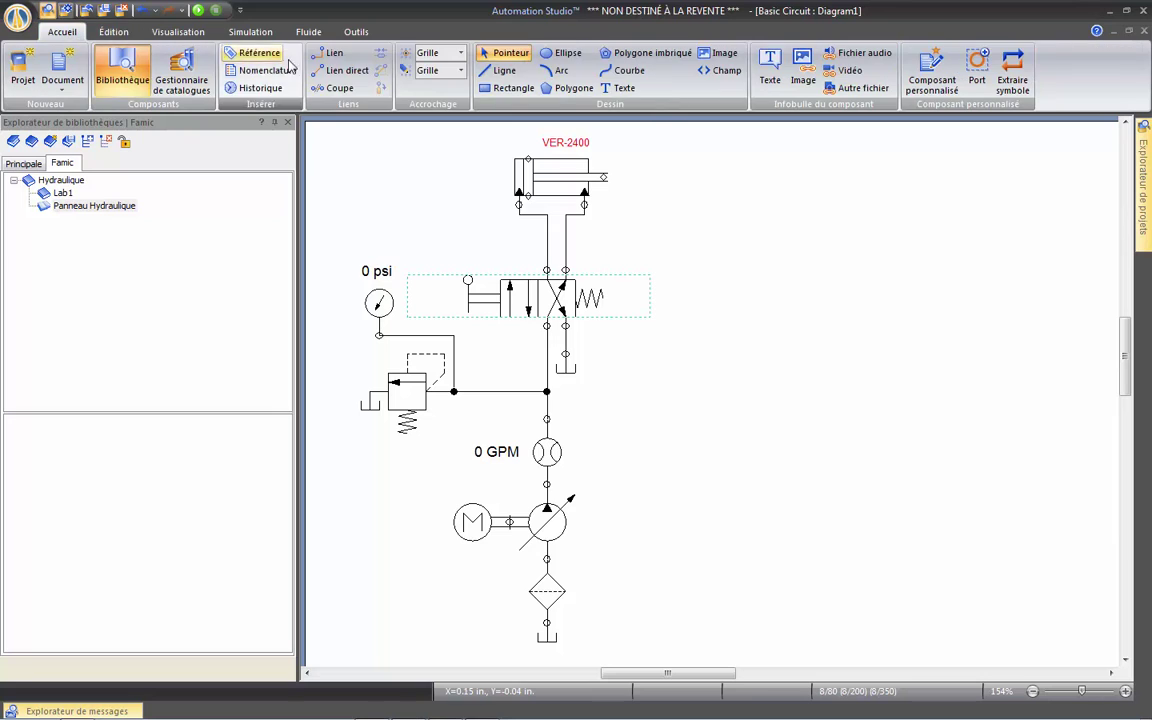
{"action": "left_click", "coordinate": [718, 60]}
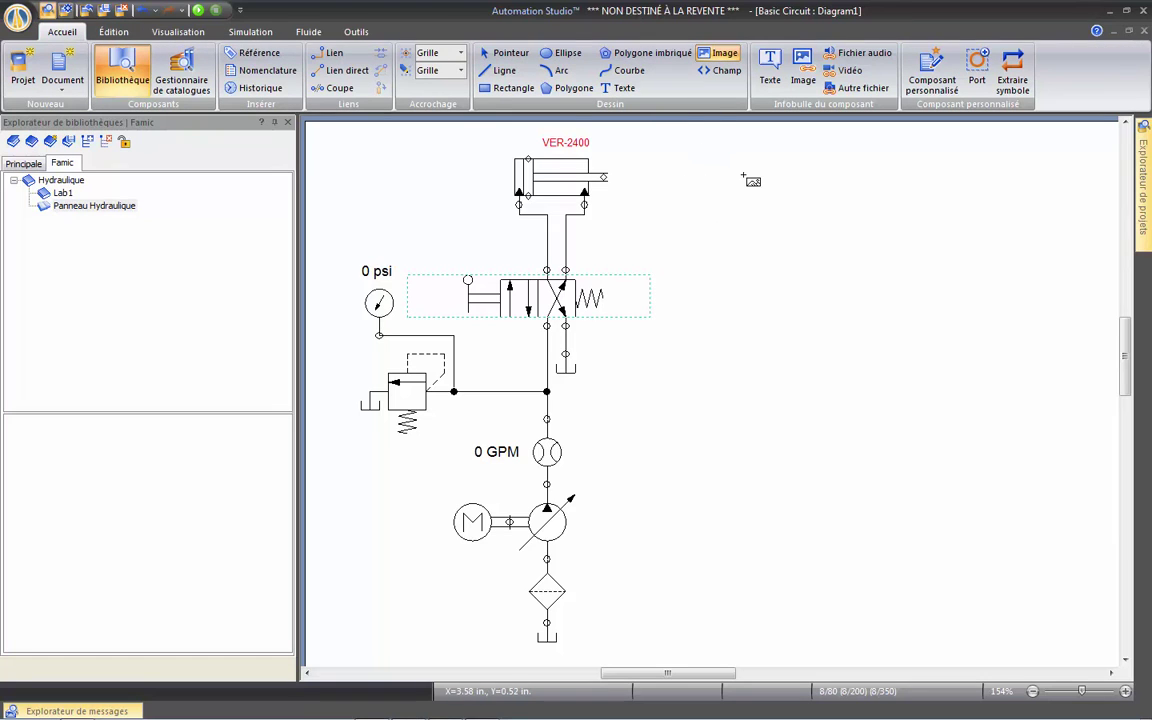
{"action": "left_click", "coordinate": [800, 197]}
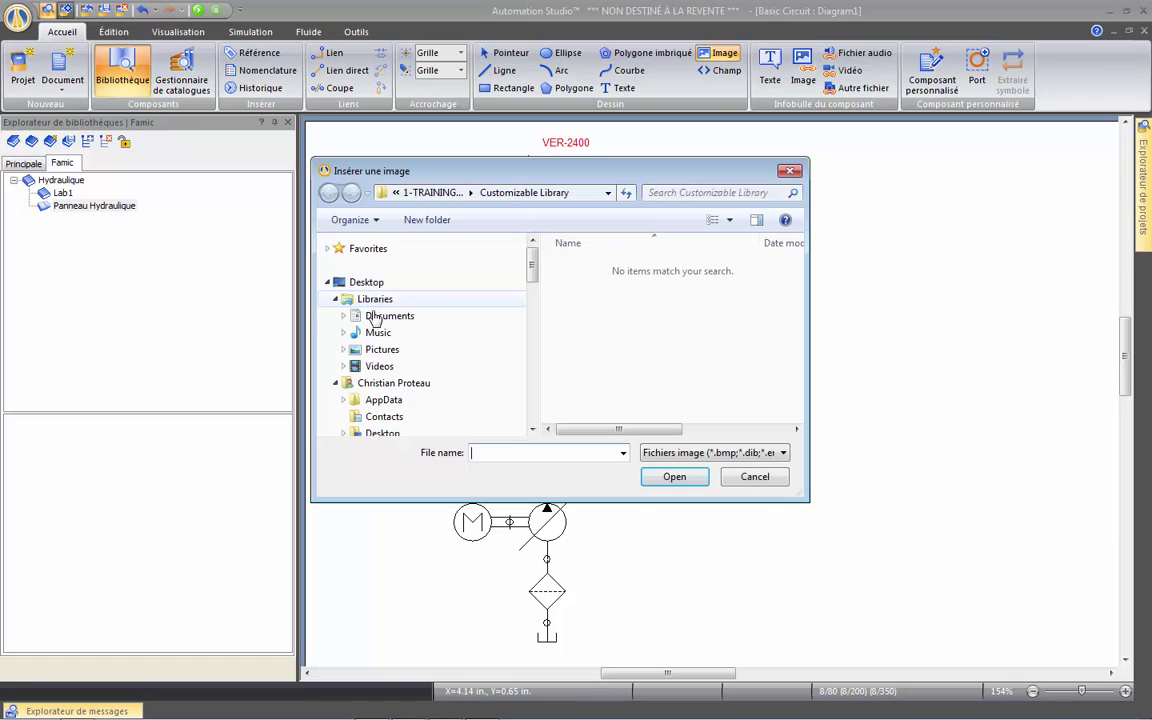
{"action": "left_click", "coordinate": [378, 349]}
{"action": "double_click", "coordinate": [708, 388]}
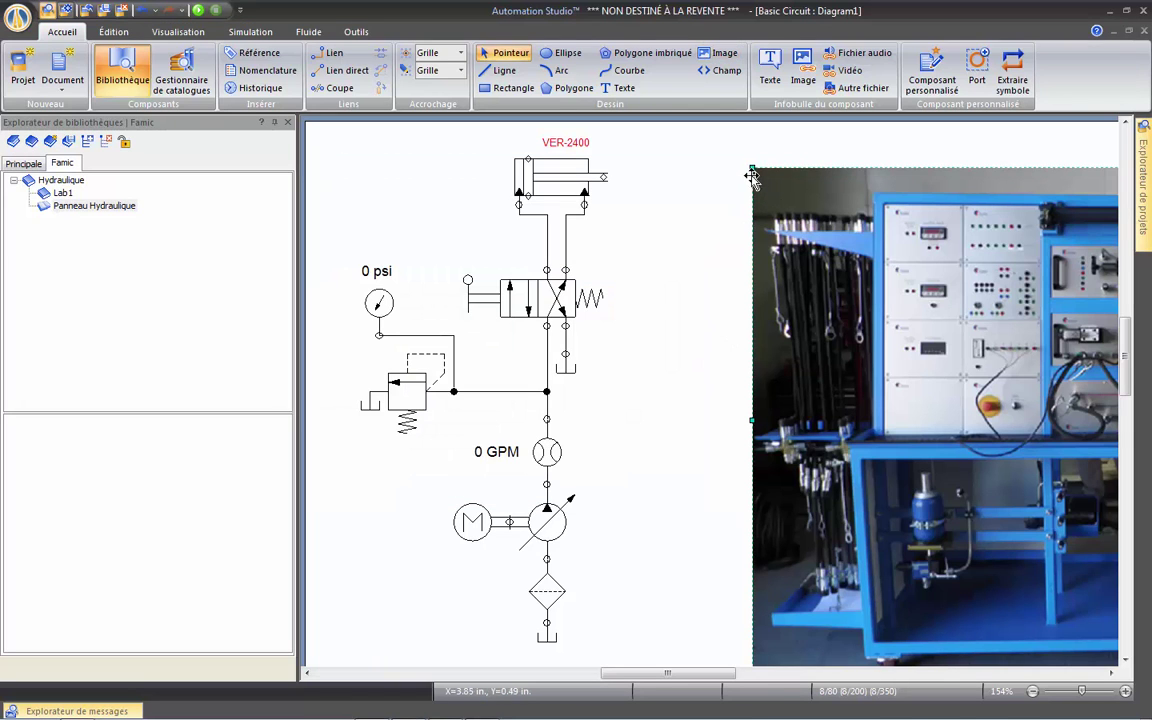
Scale down the test bench photo and position it fully within view beside the circuit.
{"action": "left_click_drag", "start_coordinate": [752, 175], "coordinate": [1069, 380]}
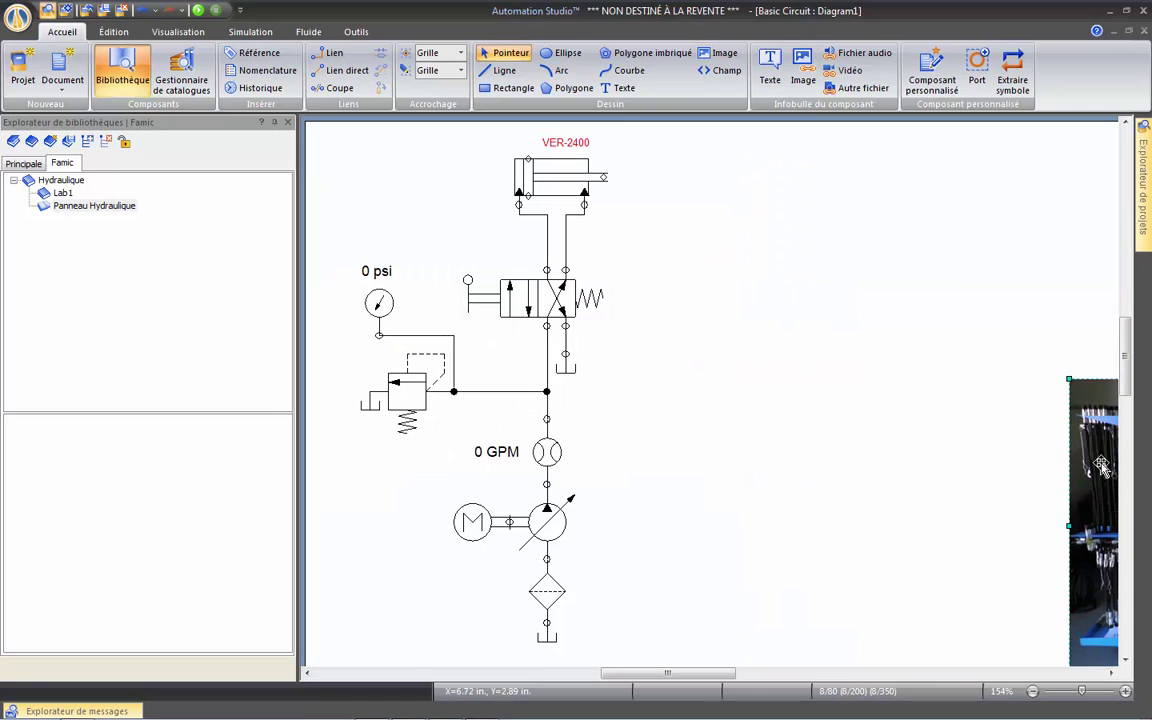
{"action": "left_click_drag", "start_coordinate": [1100, 465], "coordinate": [695, 228]}
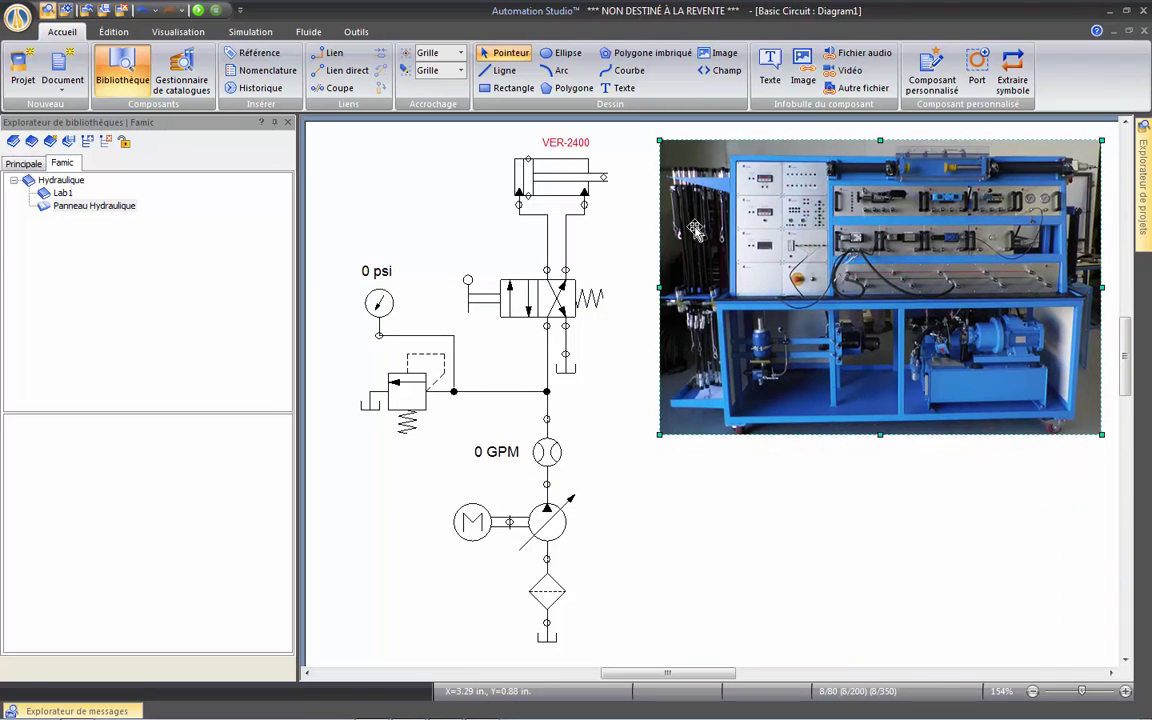
{"action": "left_click", "coordinate": [686, 522]}
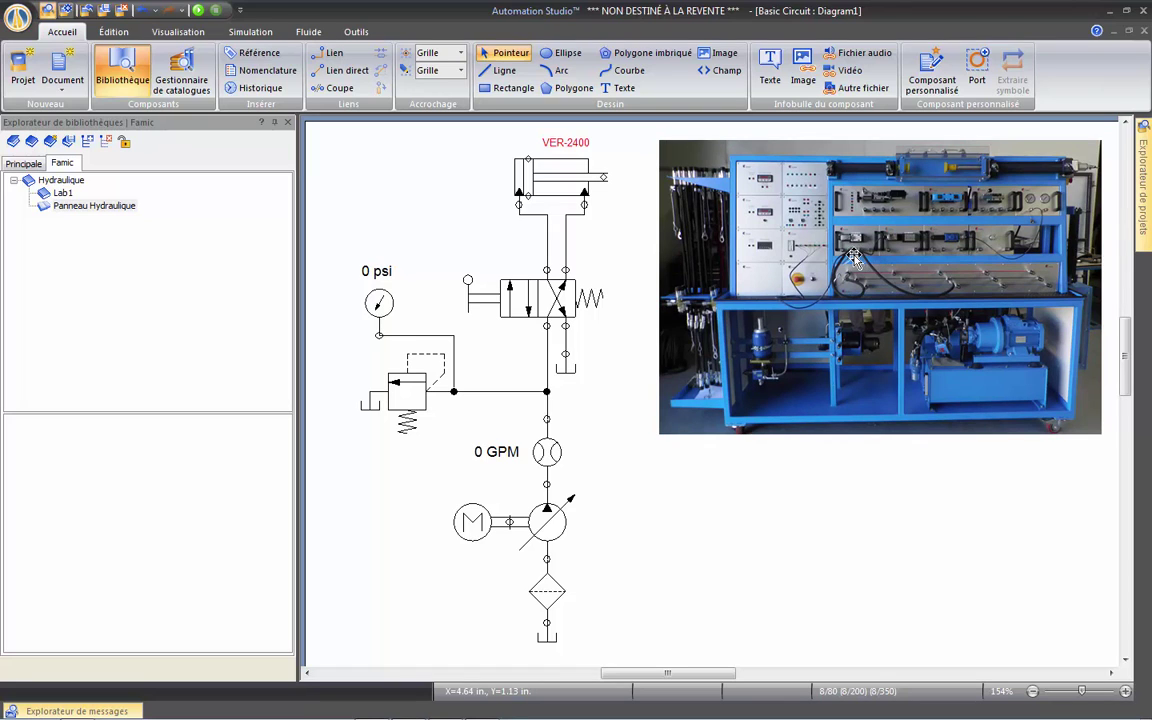
{"action": "left_click_drag", "start_coordinate": [872, 256], "coordinate": [870, 255]}
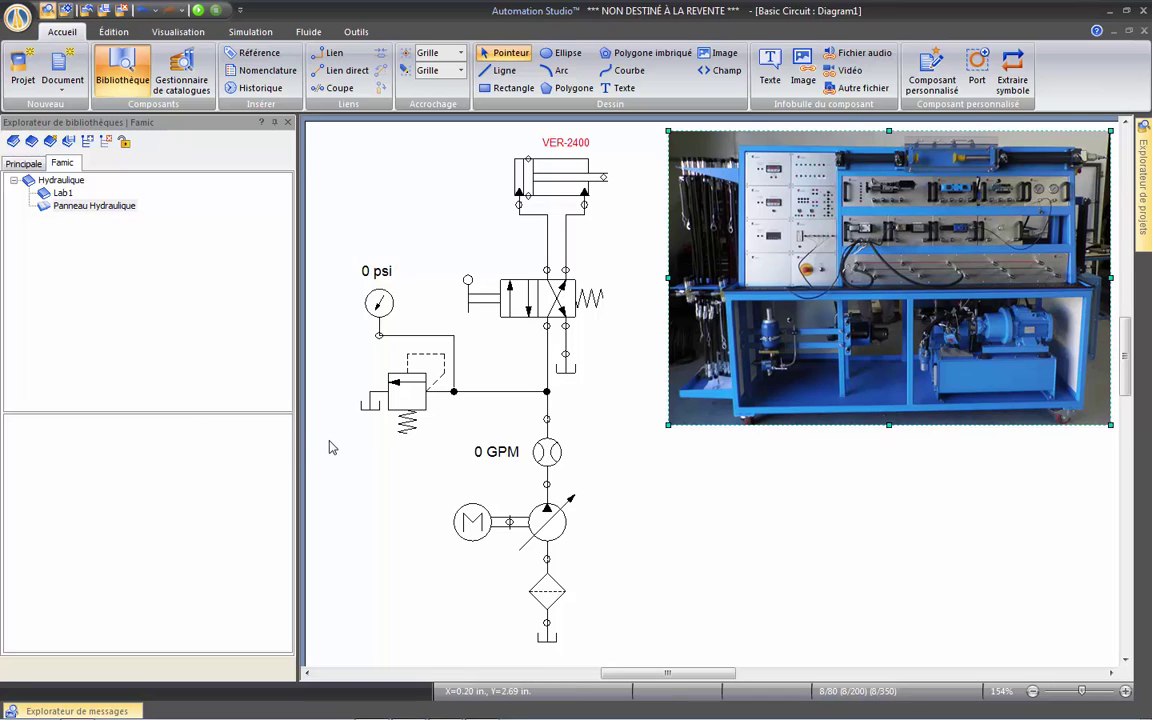
Insert the Bosch lever valve photo below the test bench, shrink it, and move the directional valve symbol out of the circuit beside it.
{"action": "left_click", "coordinate": [718, 56]}
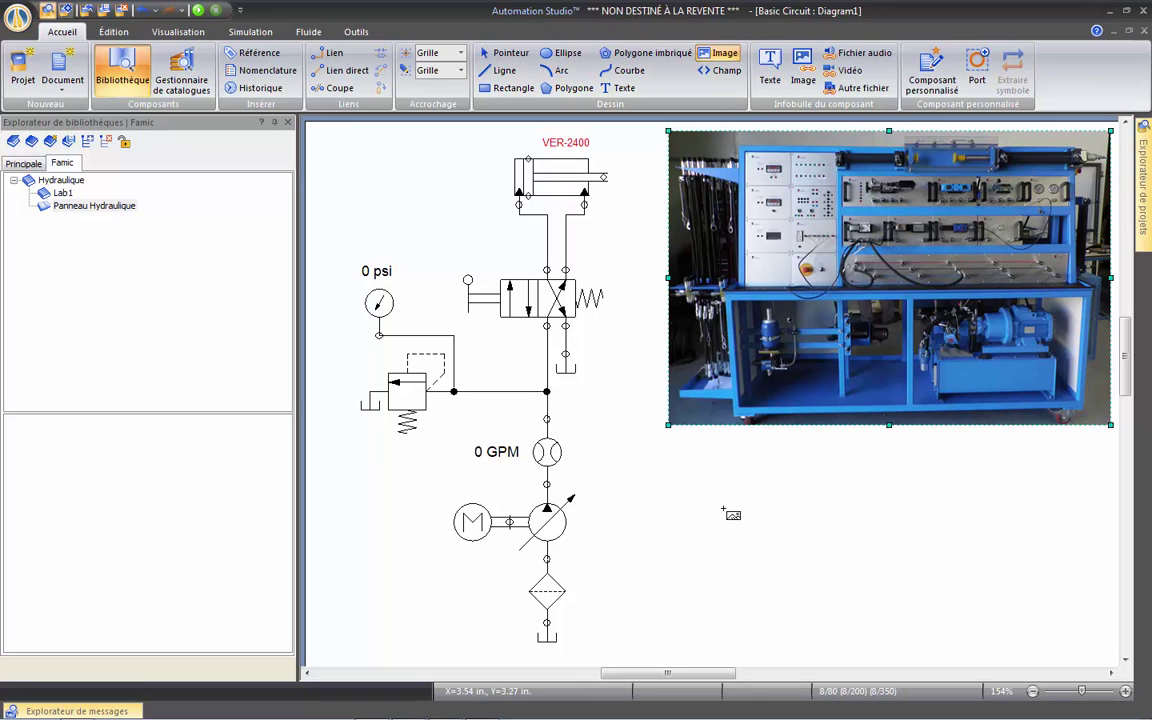
{"action": "left_click_drag", "start_coordinate": [659, 512], "coordinate": [724, 513]}
{"action": "double_click", "coordinate": [646, 290]}
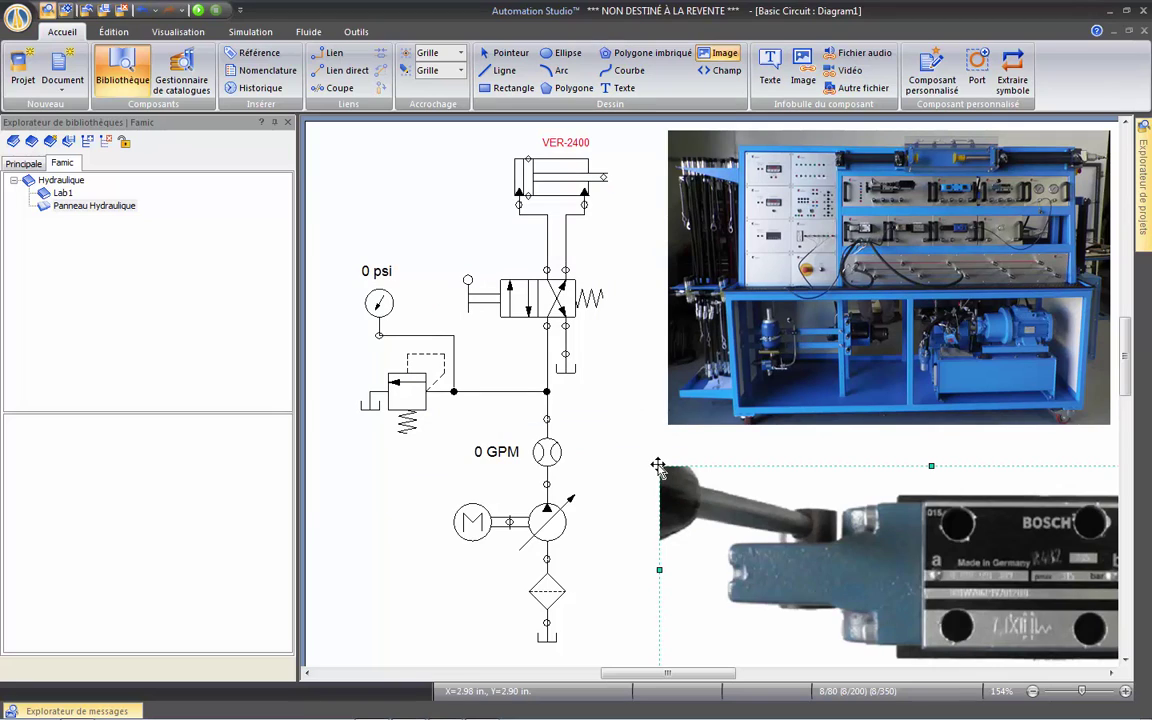
{"action": "left_click_drag", "start_coordinate": [659, 467], "coordinate": [740, 490]}
{"action": "left_click_drag", "start_coordinate": [537, 311], "coordinate": [898, 564]}
Group the valve photo with the directional valve symbol and add the group to the Panneau Hydraulique category.
{"action": "left_click", "coordinate": [797, 475]}
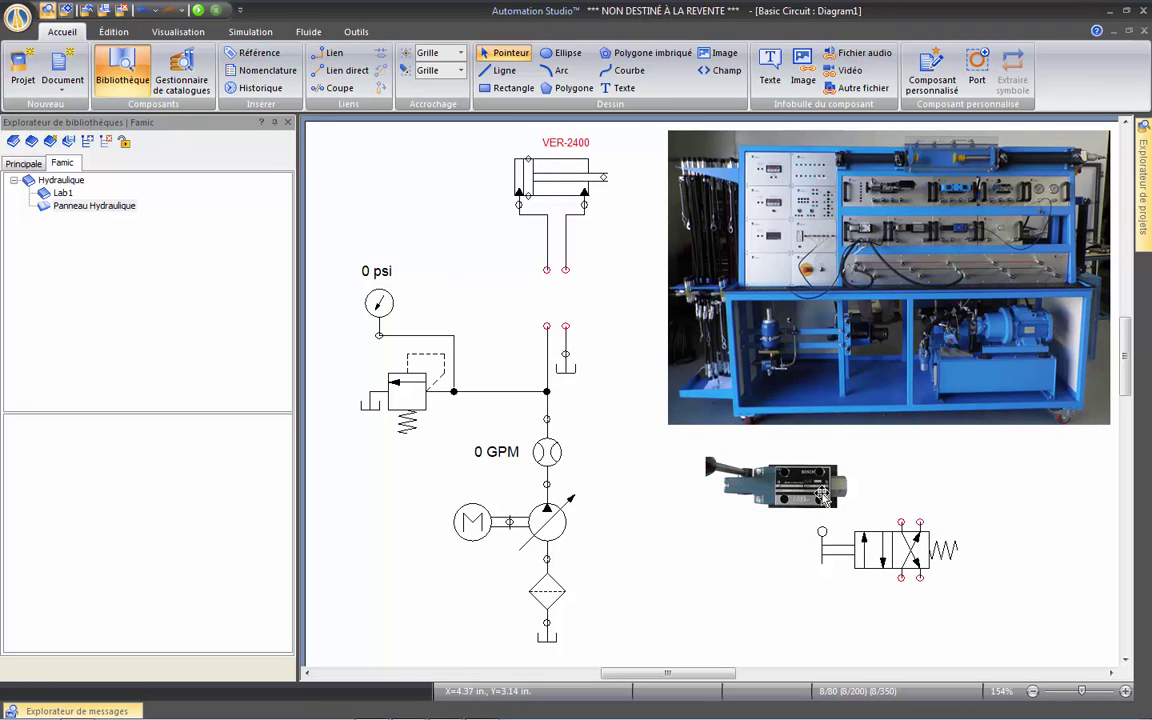
{"action": "left_click", "coordinate": [865, 547], "text": "ctrl"}
{"action": "right_click", "coordinate": [865, 545]}
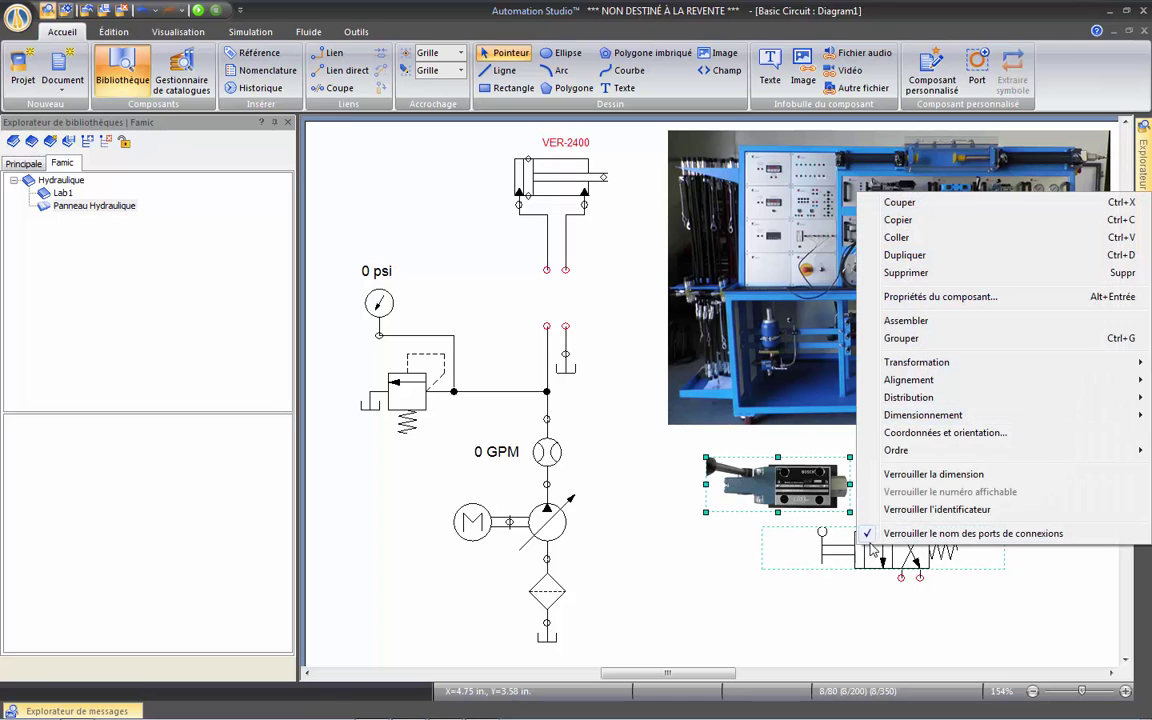
{"action": "left_click", "coordinate": [901, 338]}
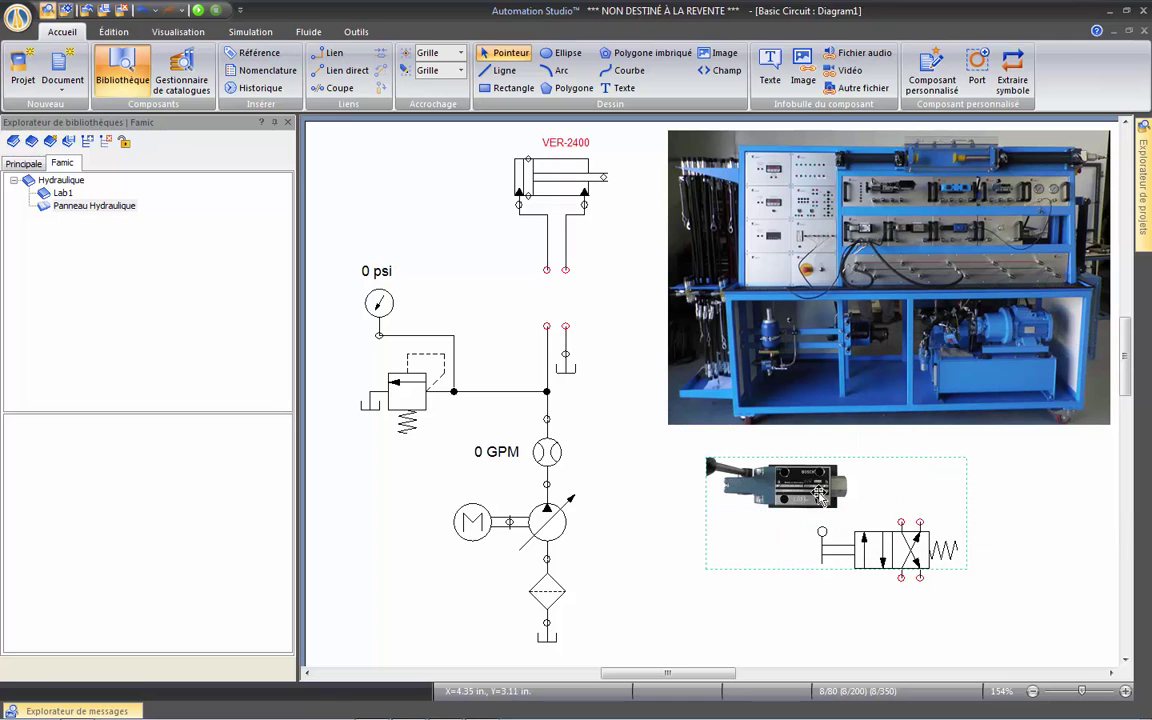
{"action": "left_click_drag", "start_coordinate": [818, 490], "coordinate": [210, 452]}
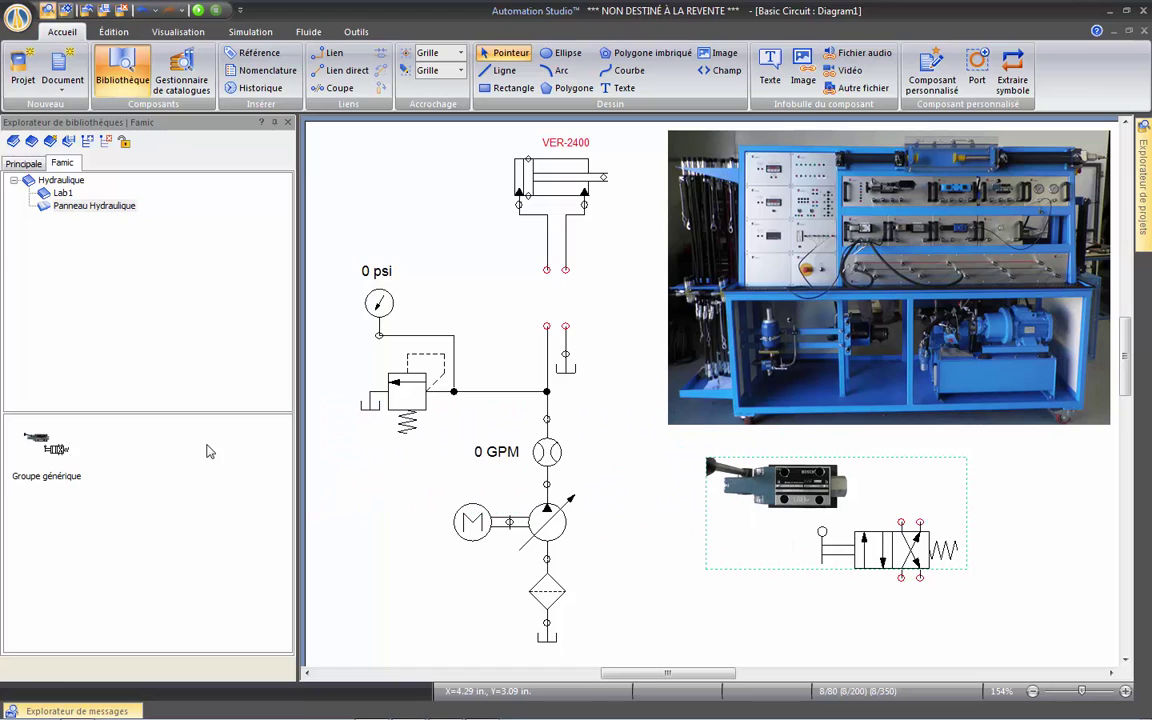
Rename the grouped valve's library entry as V-2B.
{"action": "left_click", "coordinate": [40, 478]}
{"action": "left_click", "coordinate": [42, 478]}
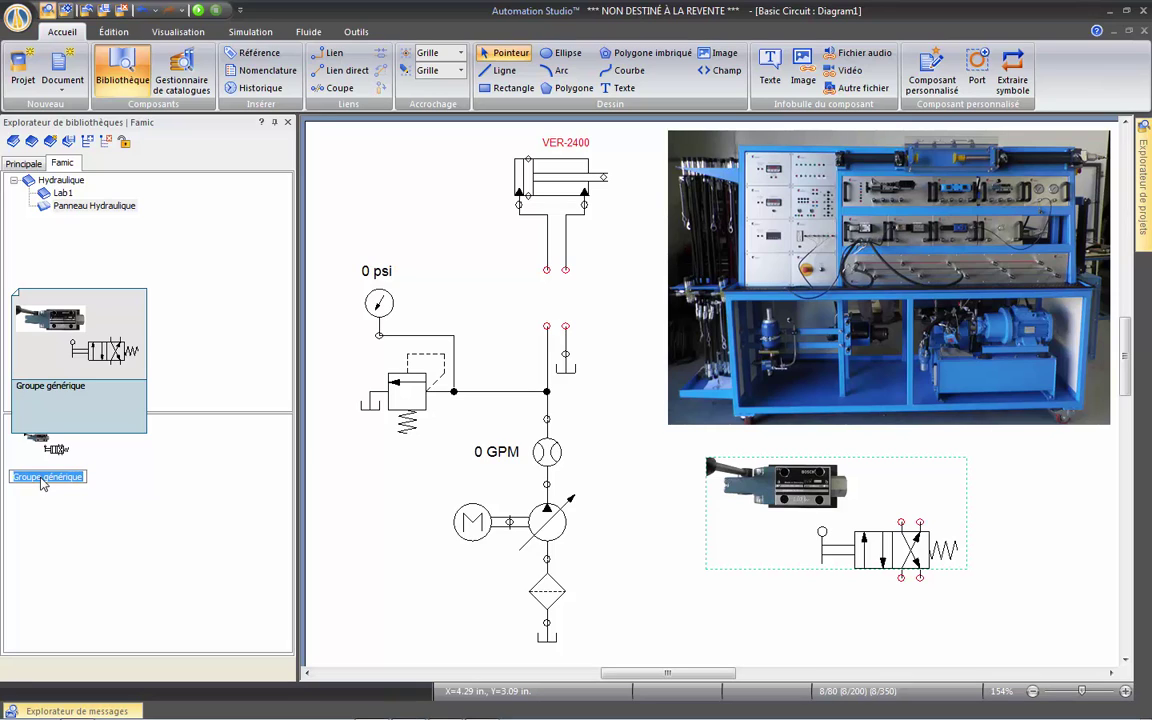
{"action": "type", "text": "V"}
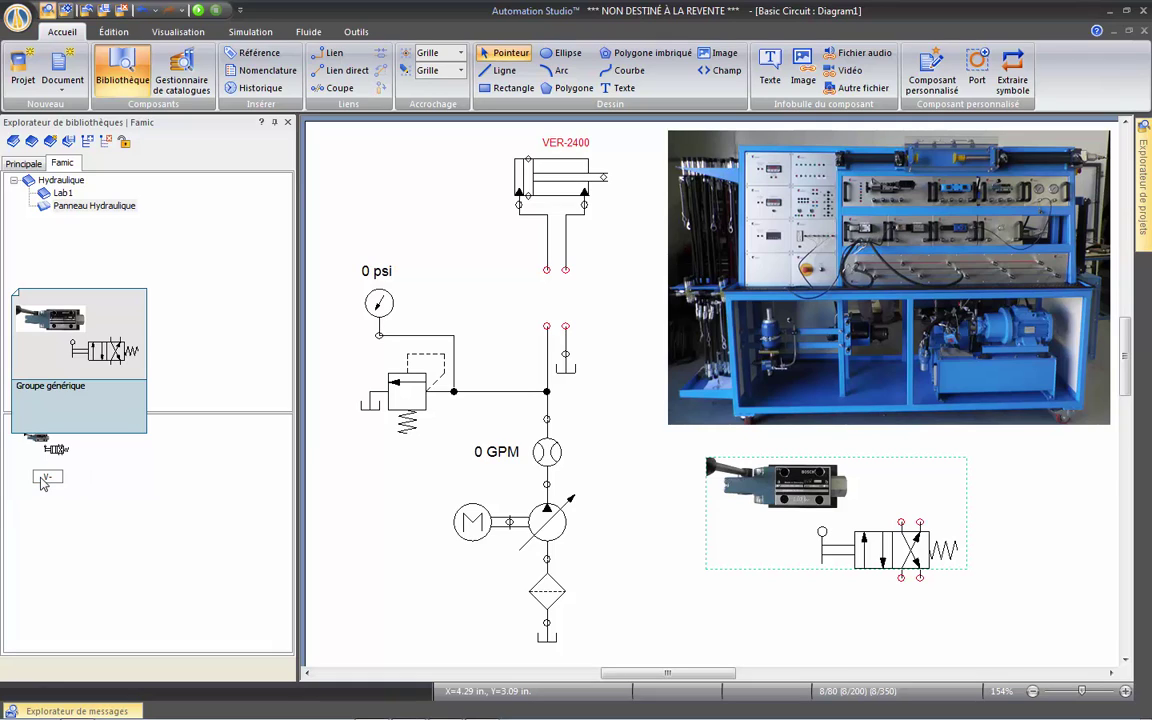
{"action": "type", "text": "-2B"}
{"action": "key", "text": "Return"}
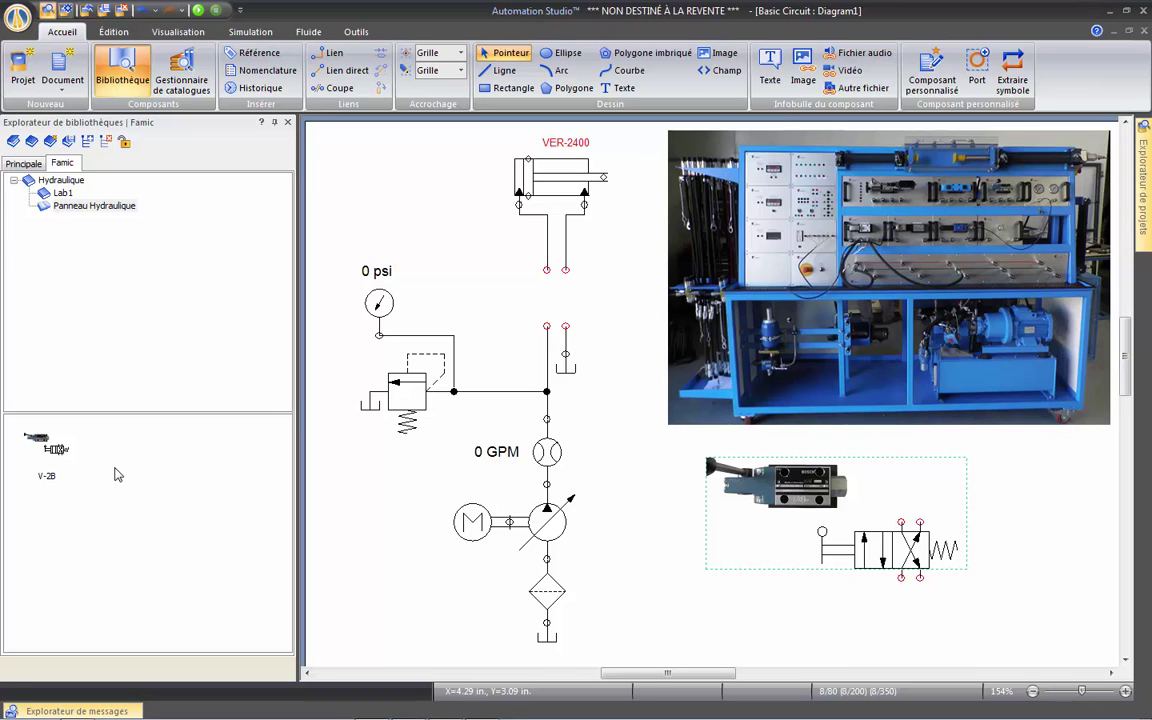
Display the Lab1 category's components and delete the test bench photo and the valve group from the diagram.
{"action": "left_click", "coordinate": [62, 193]}
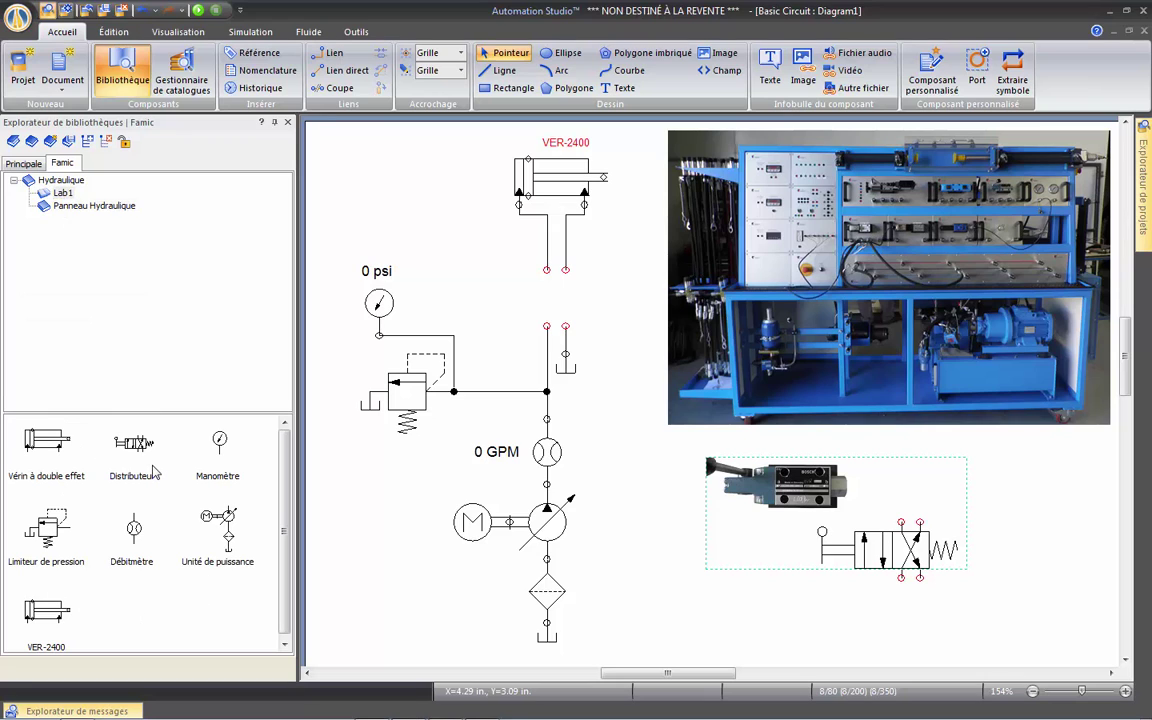
{"action": "mouse_move", "coordinate": [141, 468]}
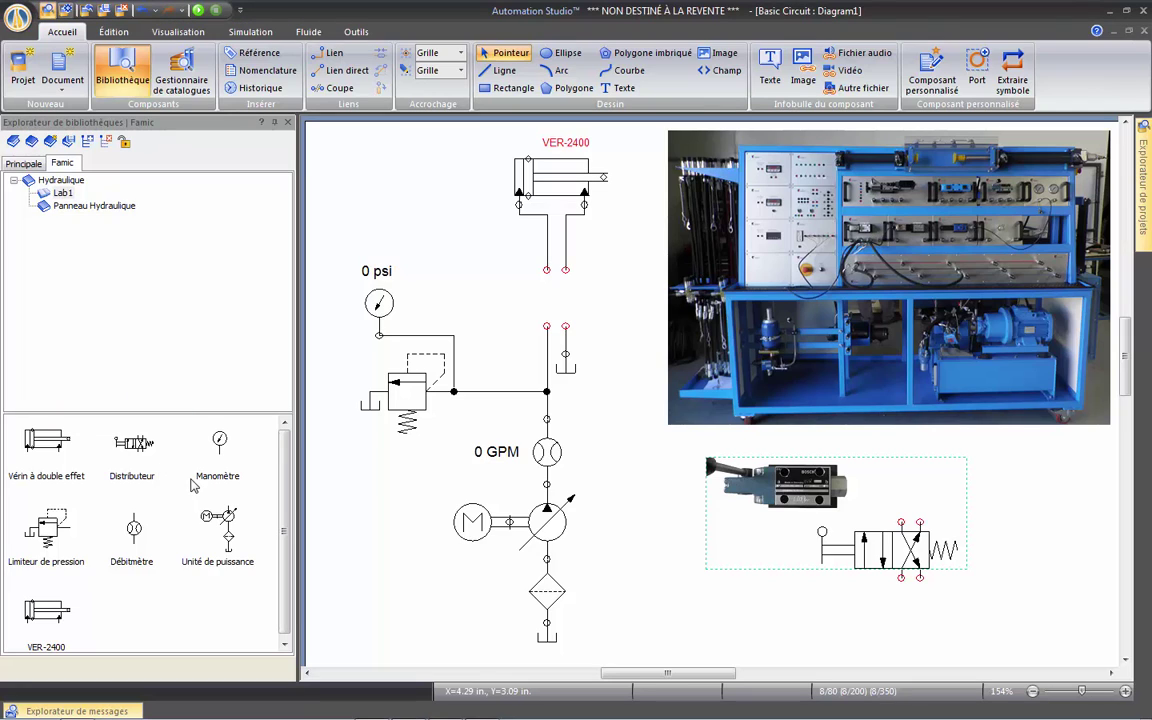
{"action": "left_click", "coordinate": [720, 300]}
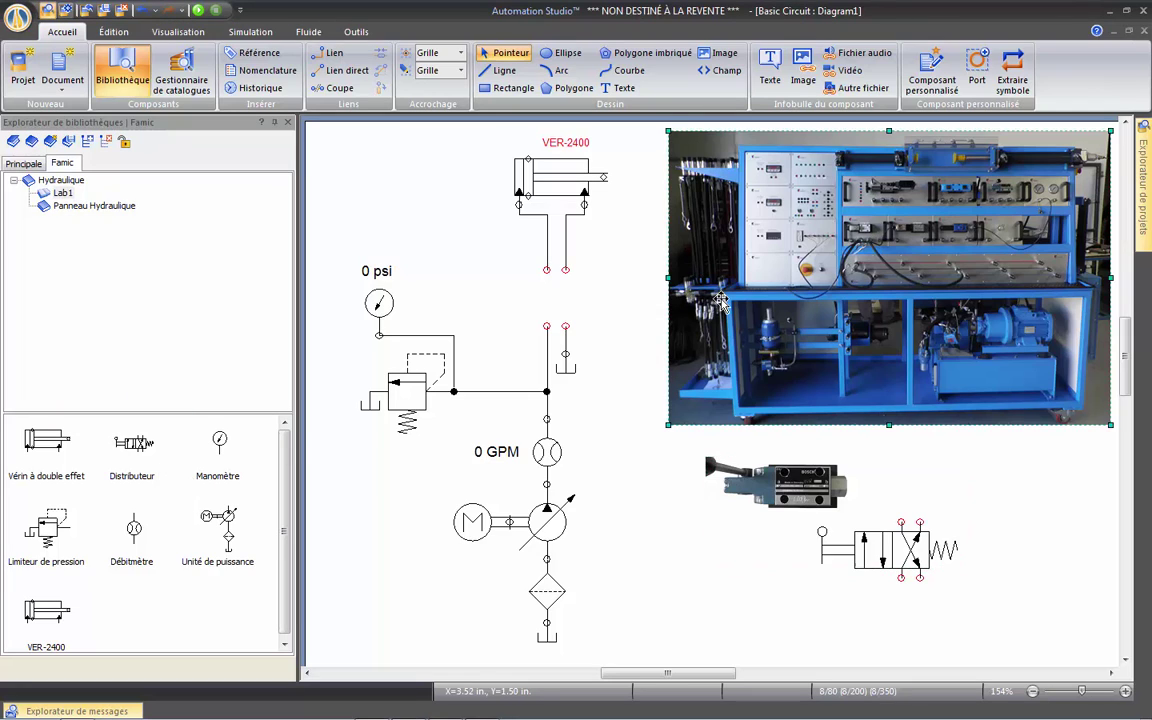
{"action": "key", "text": "Delete"}
{"action": "left_click", "coordinate": [758, 476]}
{"action": "key", "text": "Delete"}
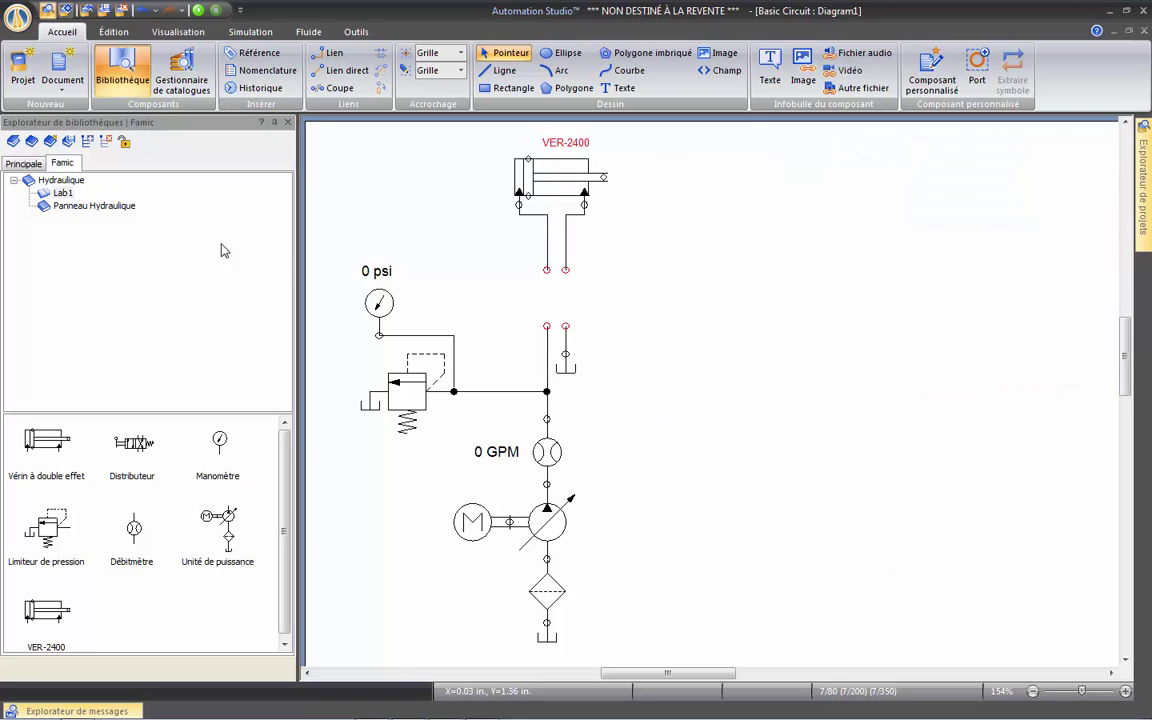
Open the presenter's existing custom library file and display its Pictures category.
{"action": "left_click", "coordinate": [14, 141]}
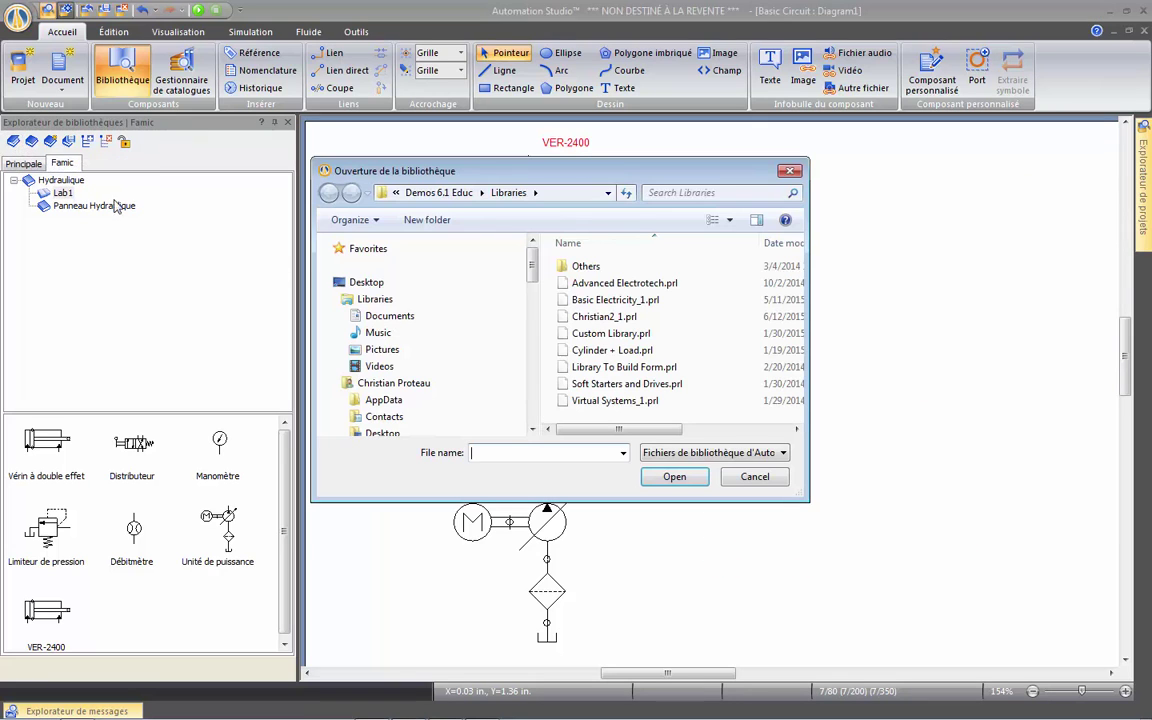
{"action": "double_click", "coordinate": [600, 317]}
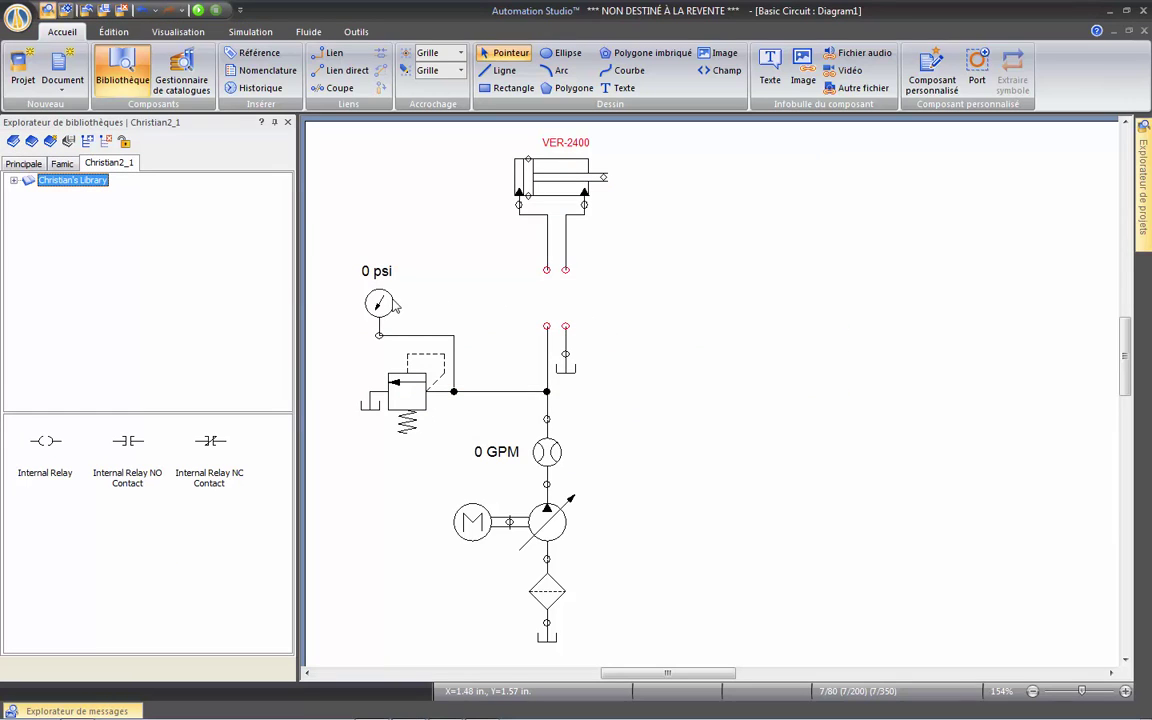
{"action": "left_click", "coordinate": [13, 180]}
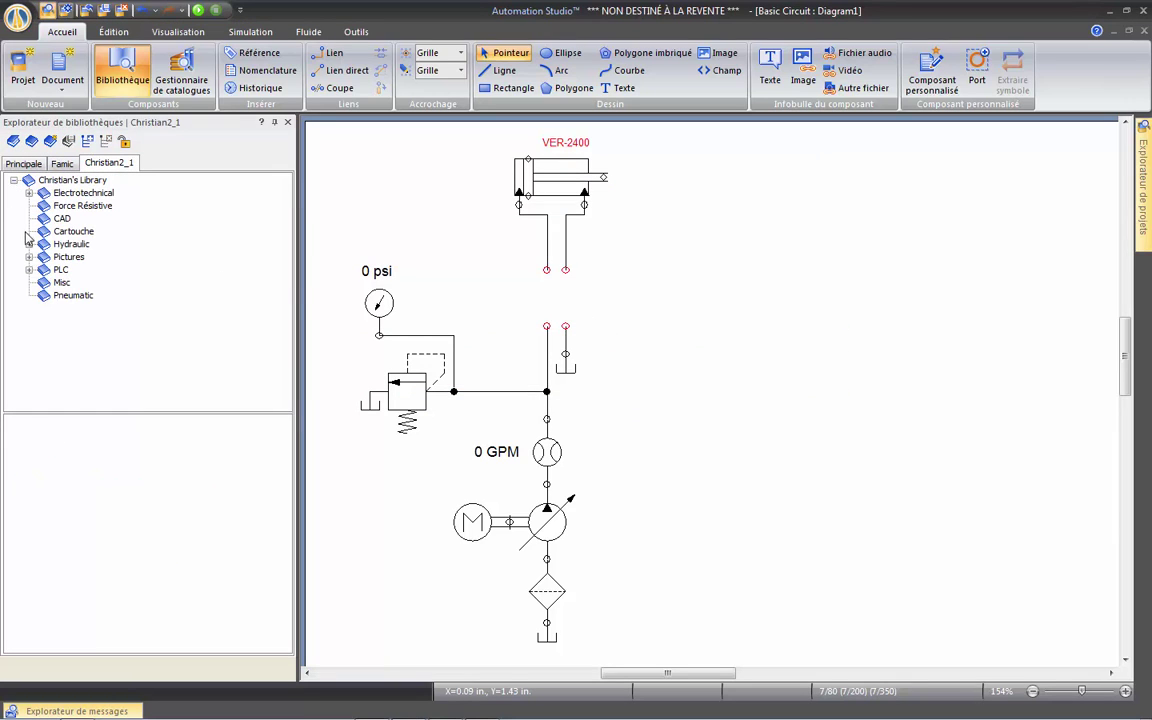
{"action": "left_click", "coordinate": [68, 257]}
Place the pressure gauge, flow meter and pump groups, each combining a photo and a symbol, in the blank area beside the circuit.
{"action": "left_click", "coordinate": [127, 442]}
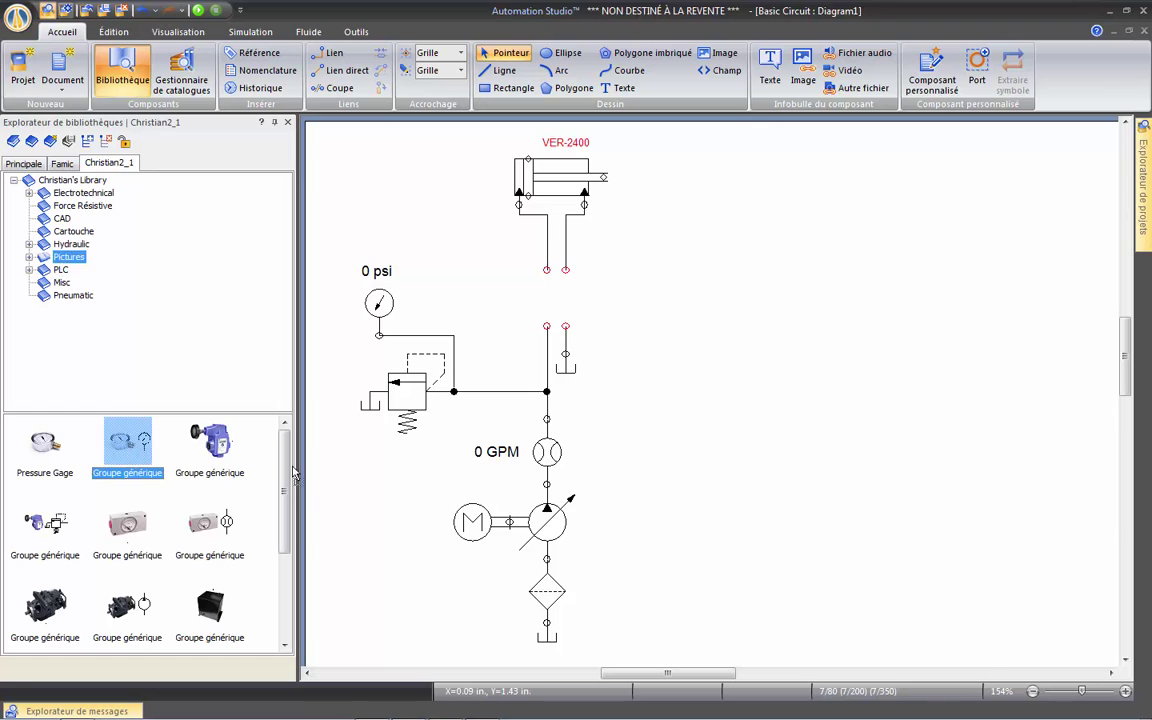
{"action": "left_click_drag", "start_coordinate": [295, 473], "coordinate": [725, 278]}
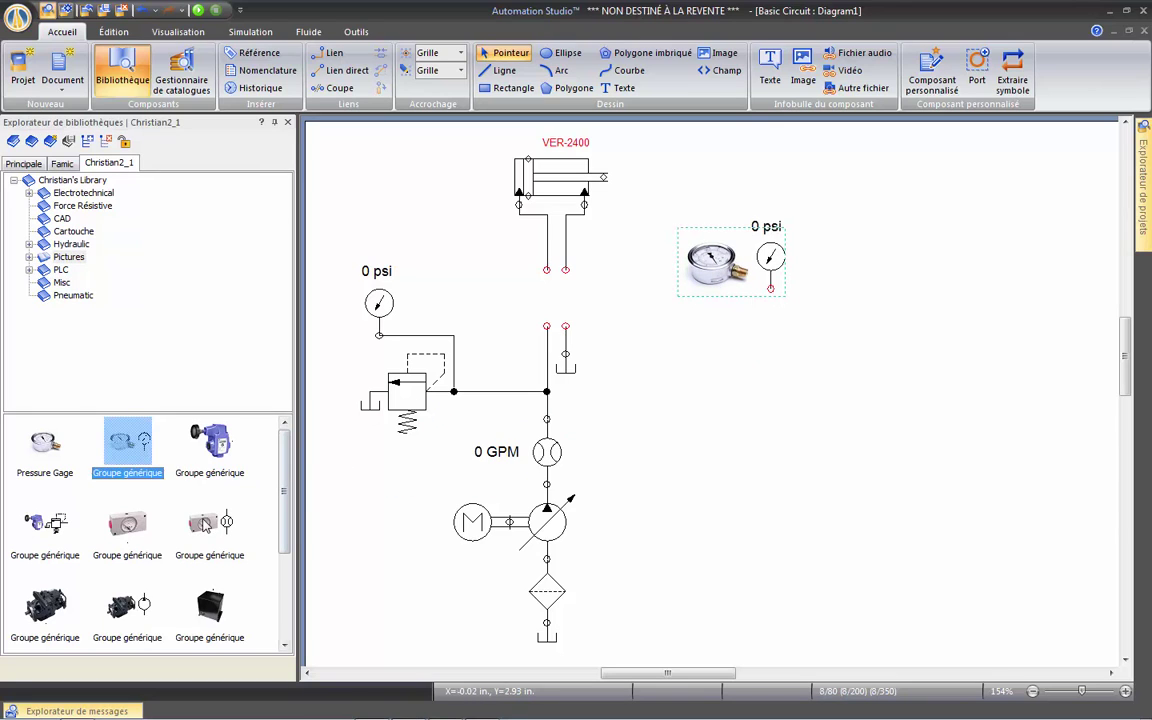
{"action": "left_click_drag", "start_coordinate": [203, 525], "coordinate": [815, 380]}
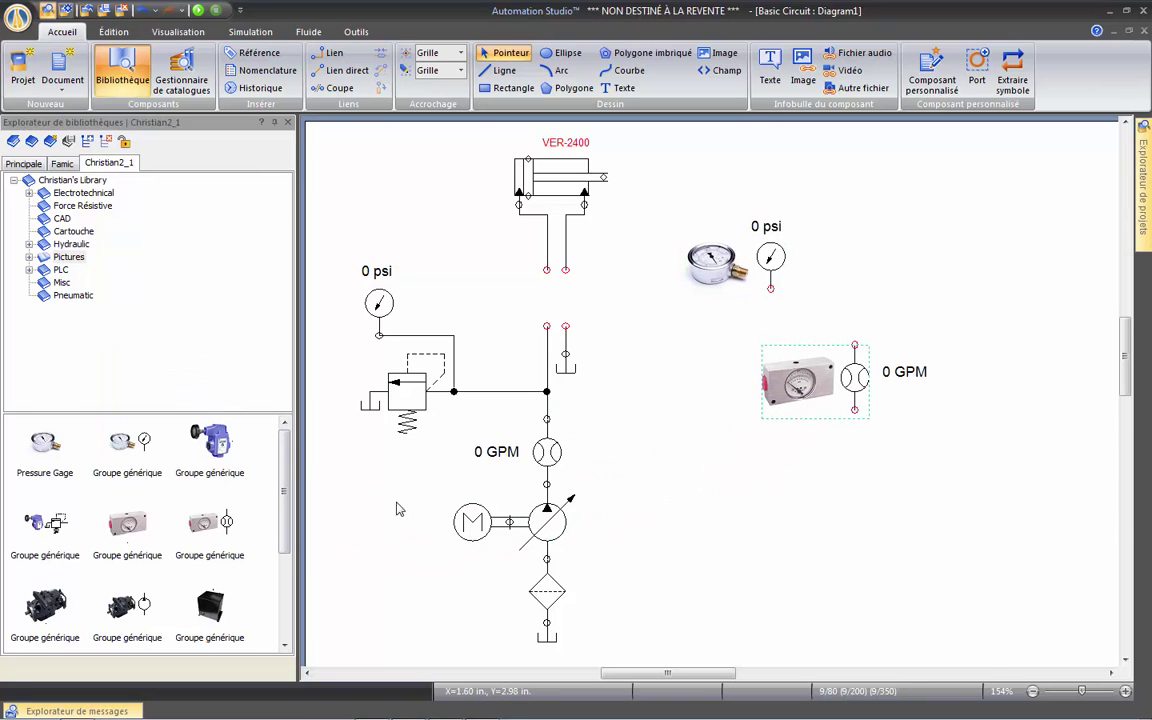
{"action": "left_click_drag", "start_coordinate": [44, 605], "coordinate": [800, 468]}
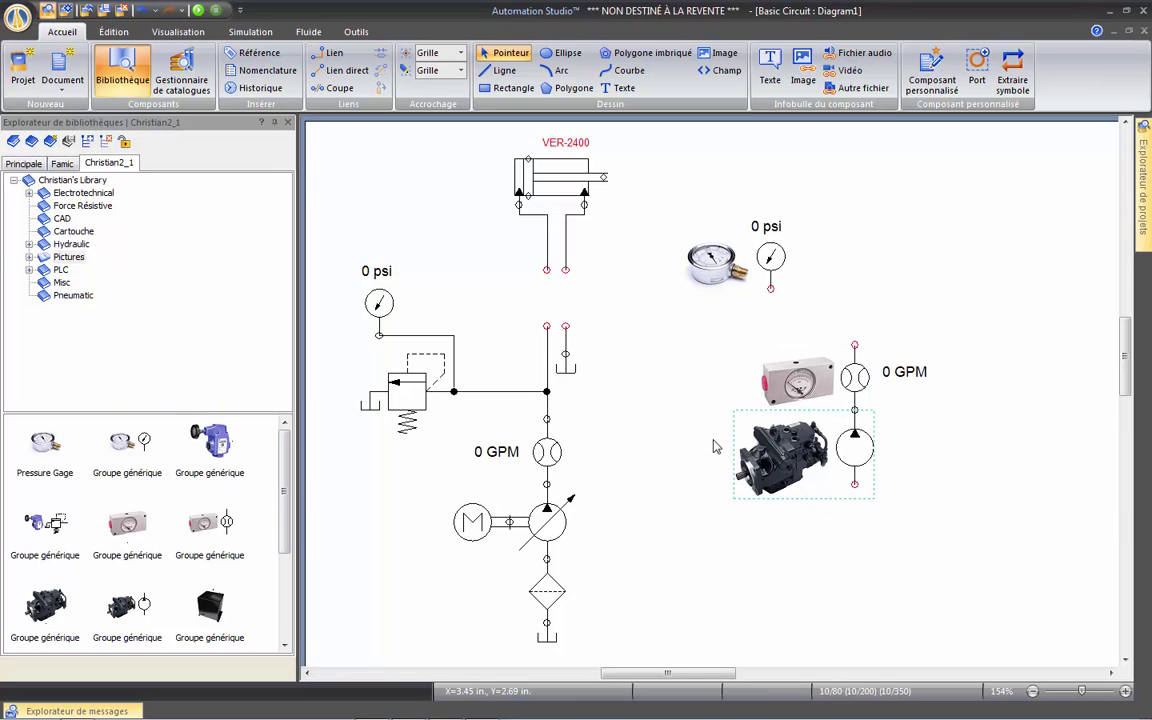
{"action": "left_click", "coordinate": [640, 385]}
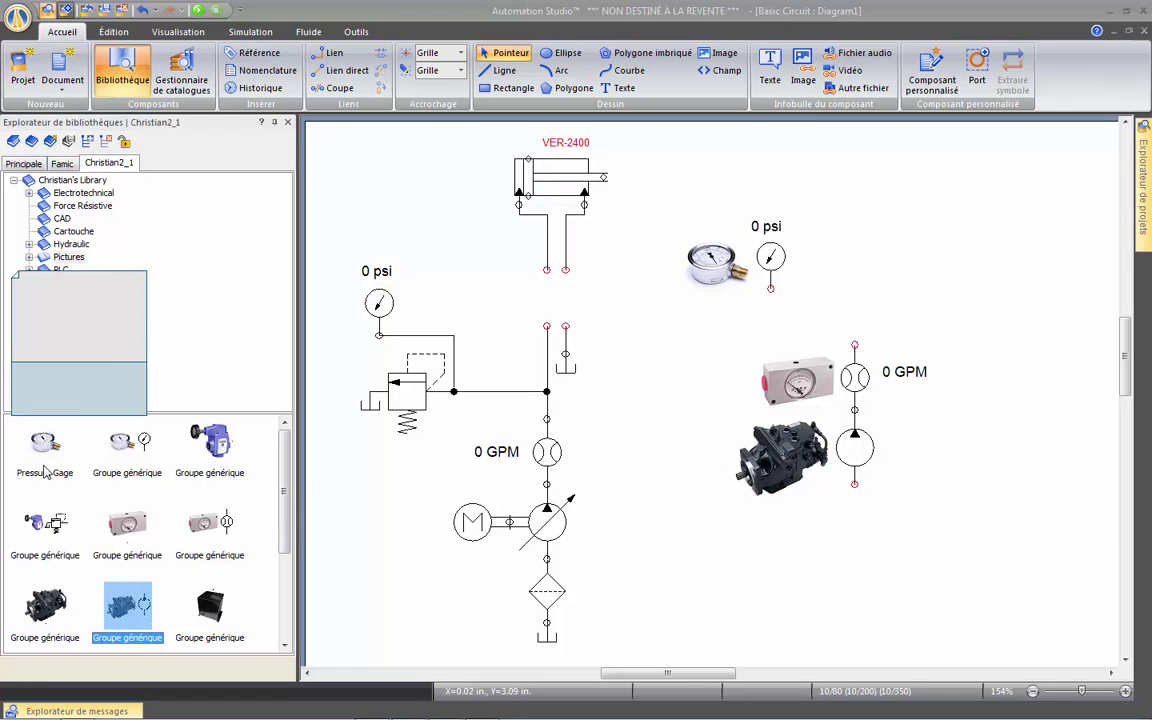
{"action": "mouse_move", "coordinate": [62, 478]}
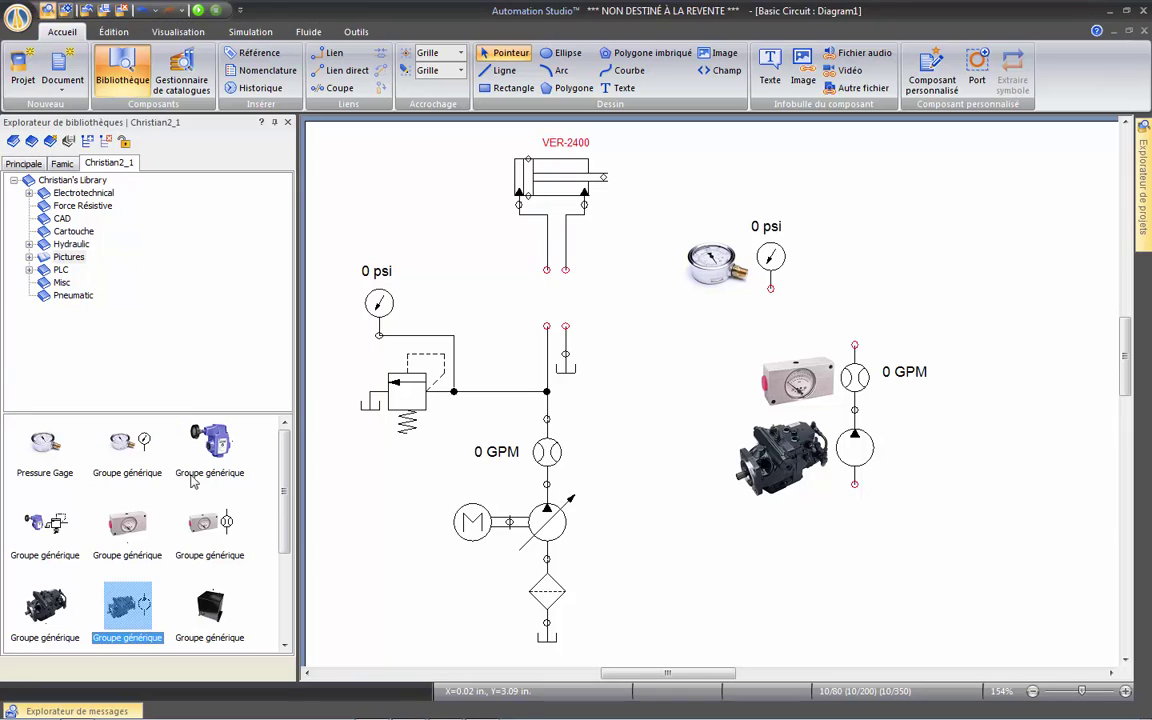
Delete the pressure gauge, flow meter and pump photo groups from the area beside the circuit.
{"action": "mouse_move", "coordinate": [226, 518]}
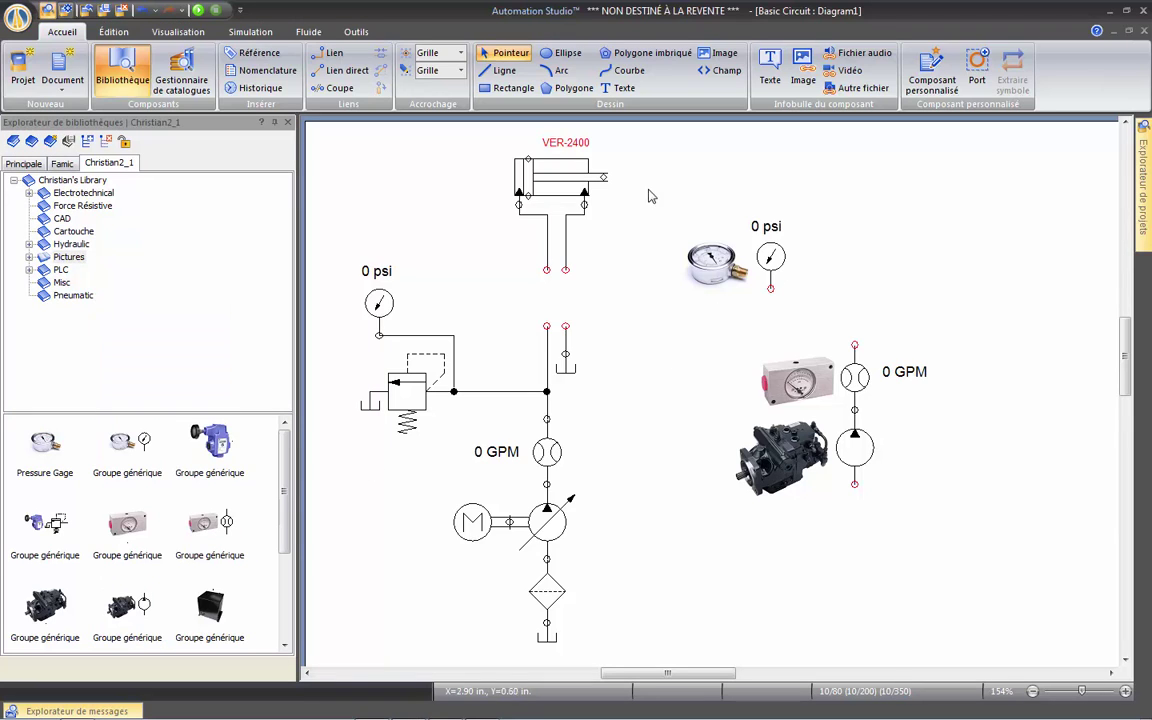
{"action": "left_click_drag", "start_coordinate": [649, 190], "coordinate": [920, 498]}
{"action": "key", "text": "Delete"}
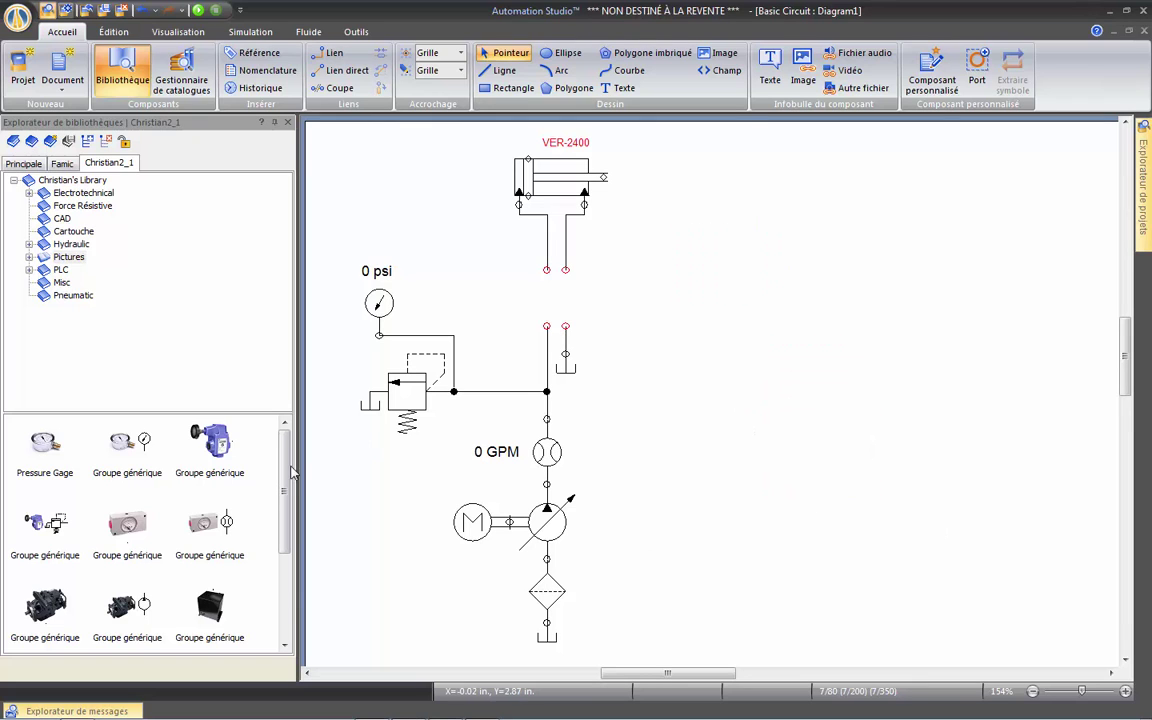
Place the grouped photo-illustrated circuit from the Pictures category in the blank area beside the hydraulic schematic.
{"action": "left_click_drag", "start_coordinate": [287, 493], "coordinate": [286, 572]}
{"action": "mouse_move", "coordinate": [130, 615]}
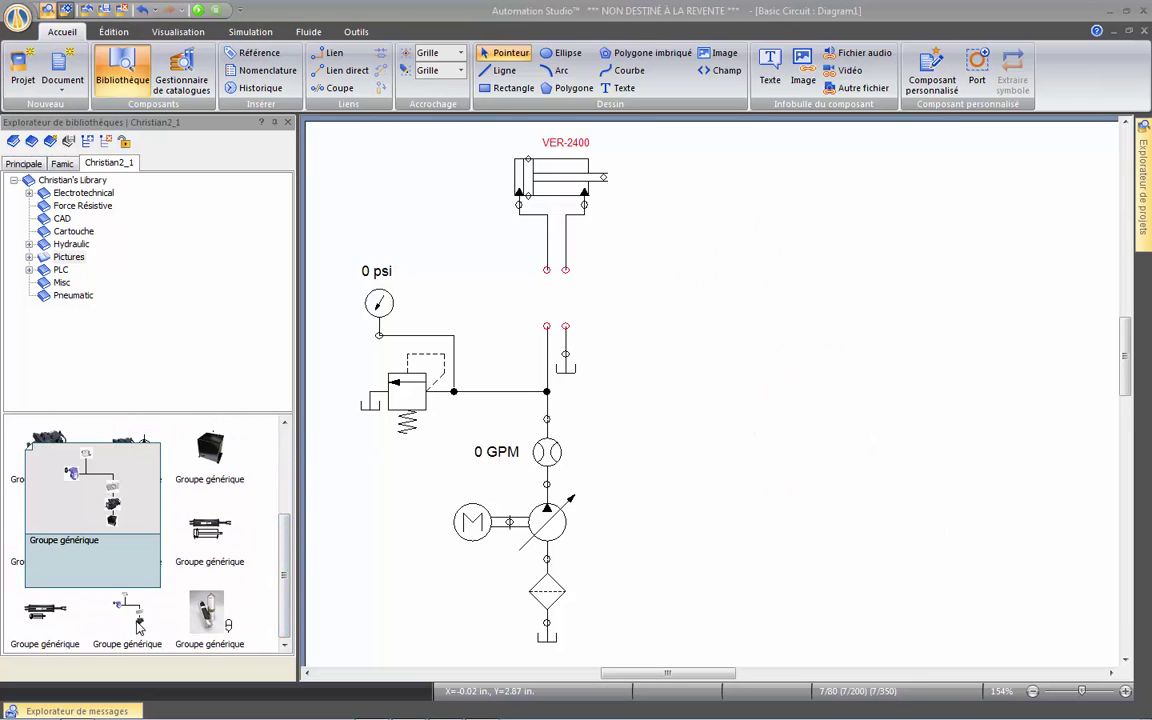
{"action": "left_click_drag", "start_coordinate": [190, 628], "coordinate": [958, 490]}
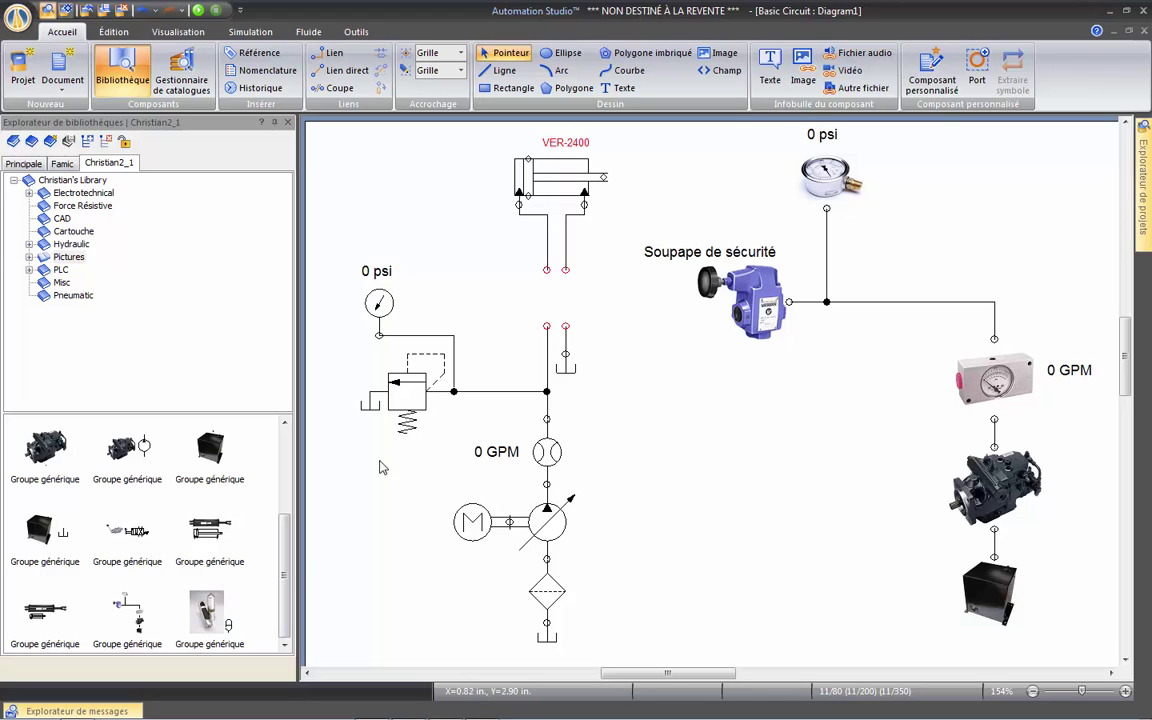
Insert the Distributeur from the Famic library into the gap below the cylinder and start the simulation.
{"action": "left_click", "coordinate": [62, 163]}
{"action": "left_click_drag", "start_coordinate": [138, 447], "coordinate": [485, 258]}
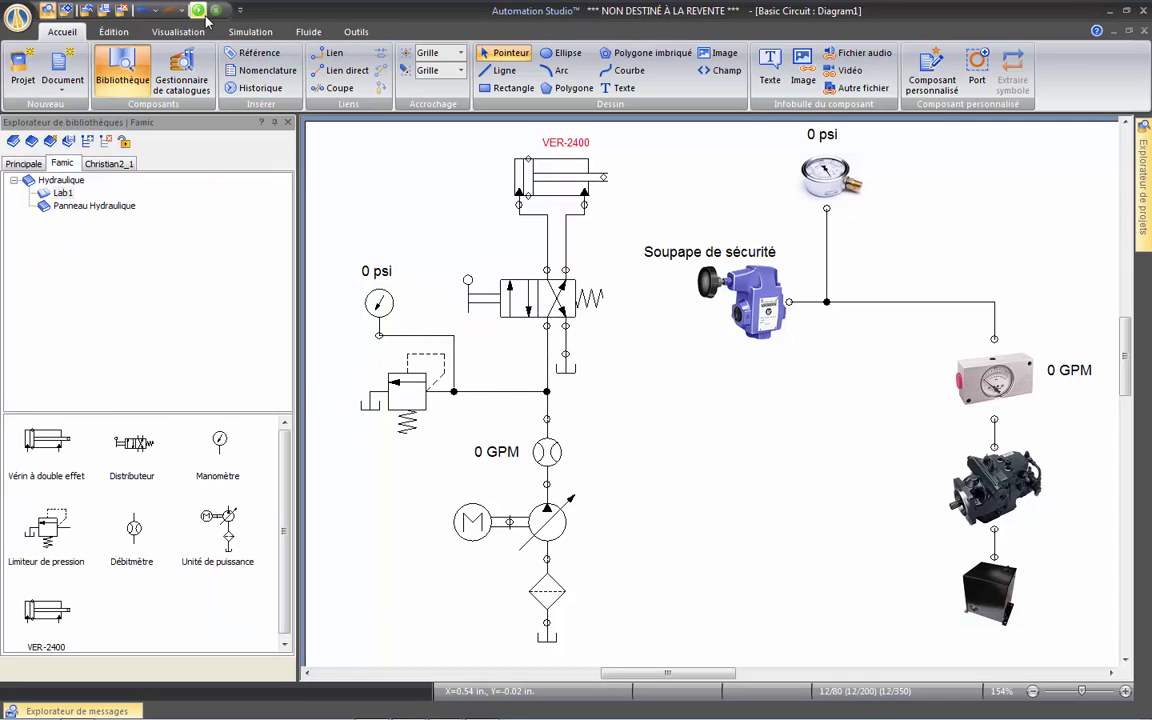
{"action": "left_click", "coordinate": [197, 9]}
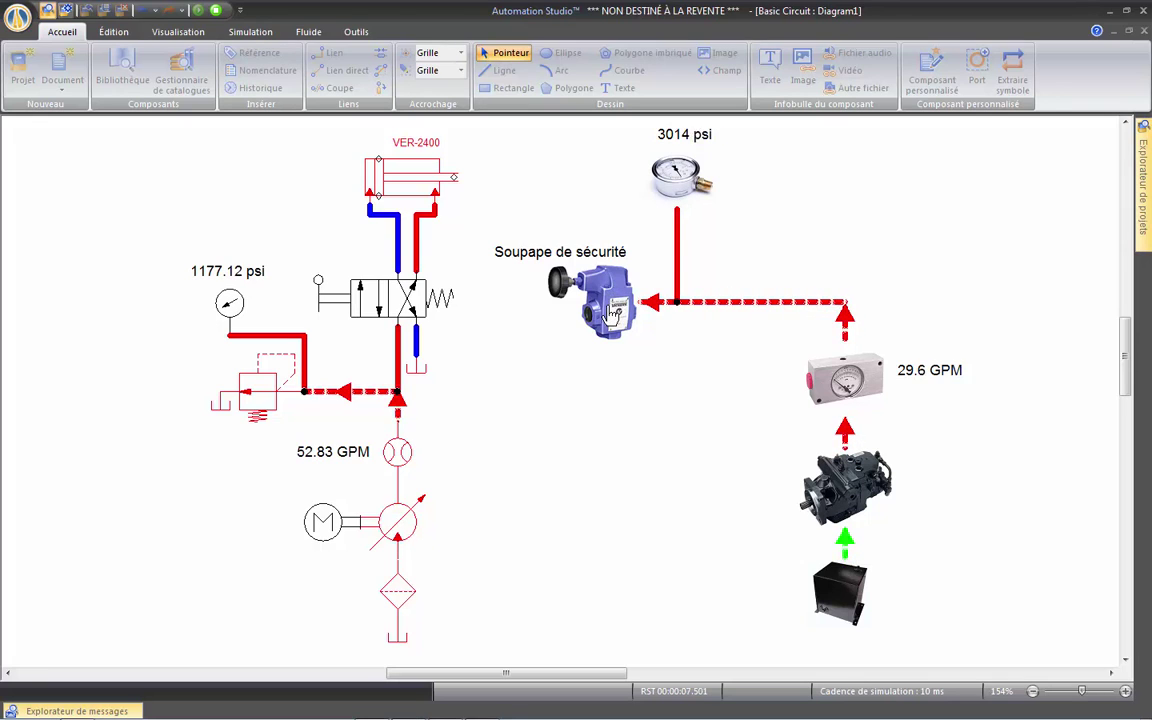
Lower the opening pressure of the photo-illustrated Soupape de sécurité while the simulation runs.
{"action": "left_click", "coordinate": [560, 284]}
{"action": "left_click_drag", "start_coordinate": [603, 348], "coordinate": [557, 363]}
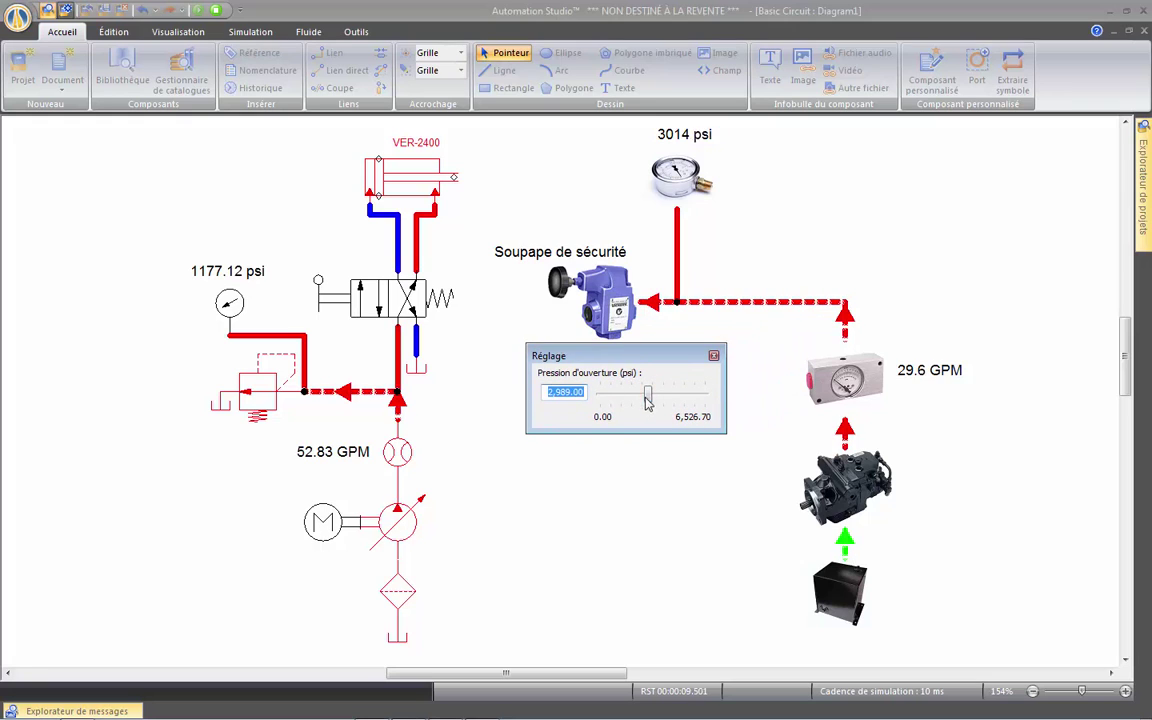
{"action": "left_click_drag", "start_coordinate": [647, 391], "coordinate": [621, 397]}
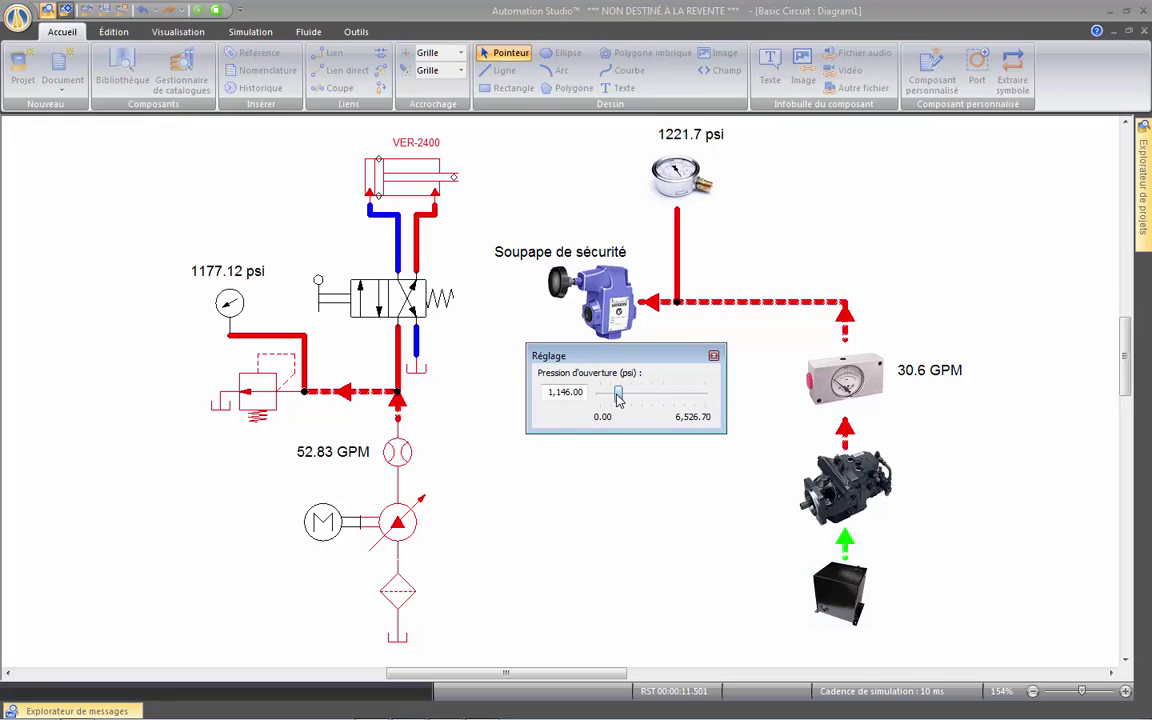
{"action": "left_click", "coordinate": [713, 356]}
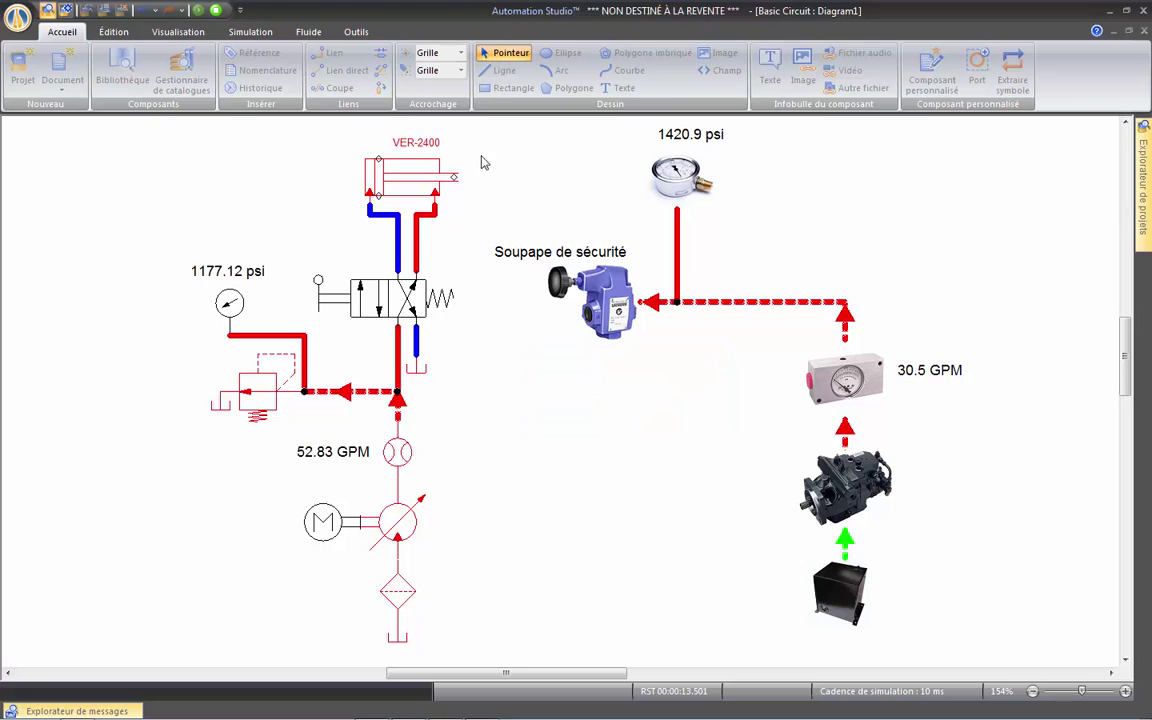
Stop the simulation and delete the photo-illustrated circuit group from the diagram.
{"action": "left_click", "coordinate": [216, 11]}
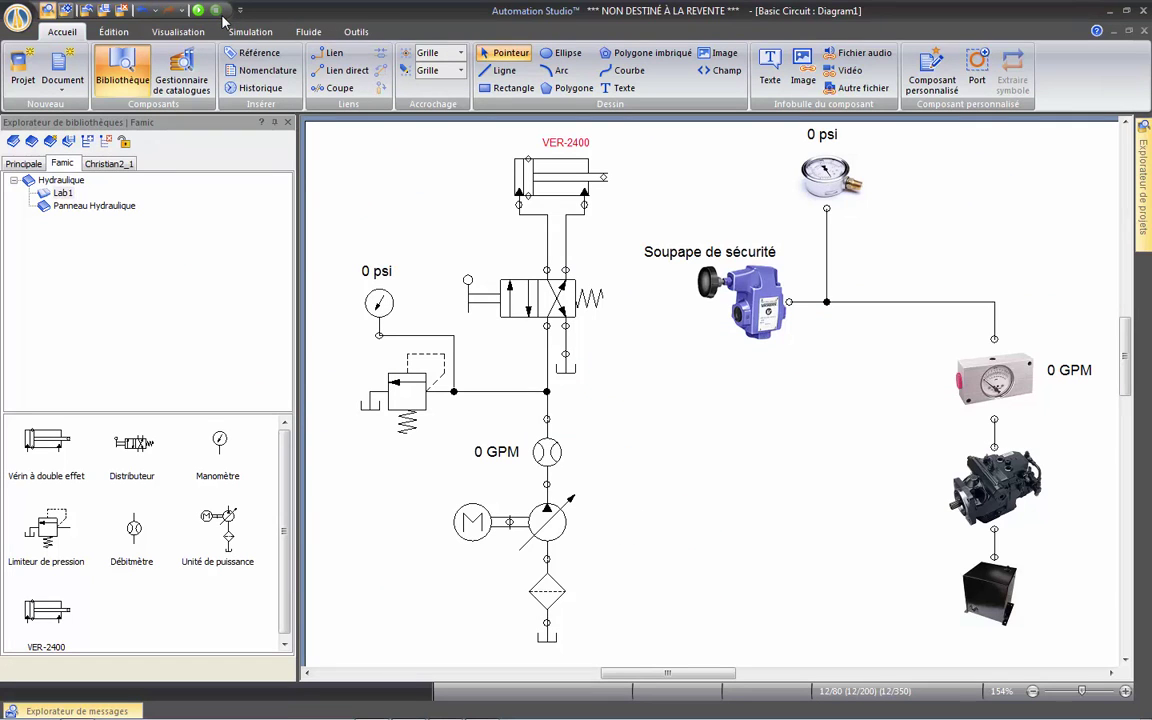
{"action": "left_click", "coordinate": [763, 287]}
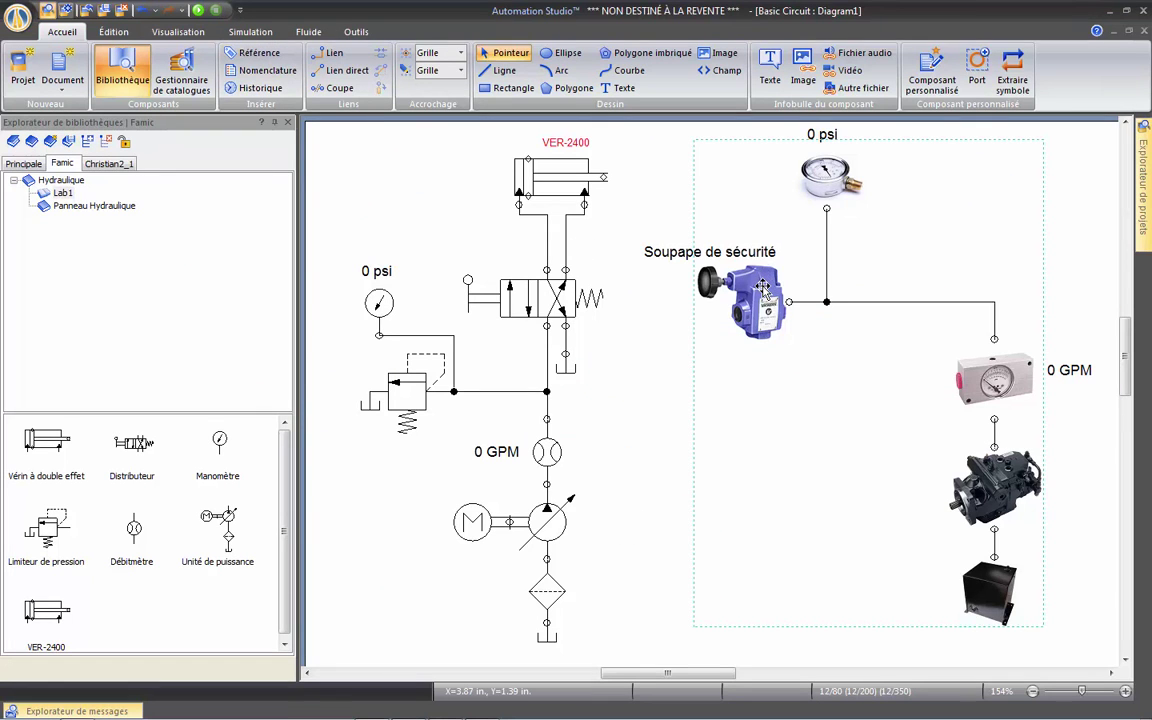
{"action": "key", "text": "Delete"}
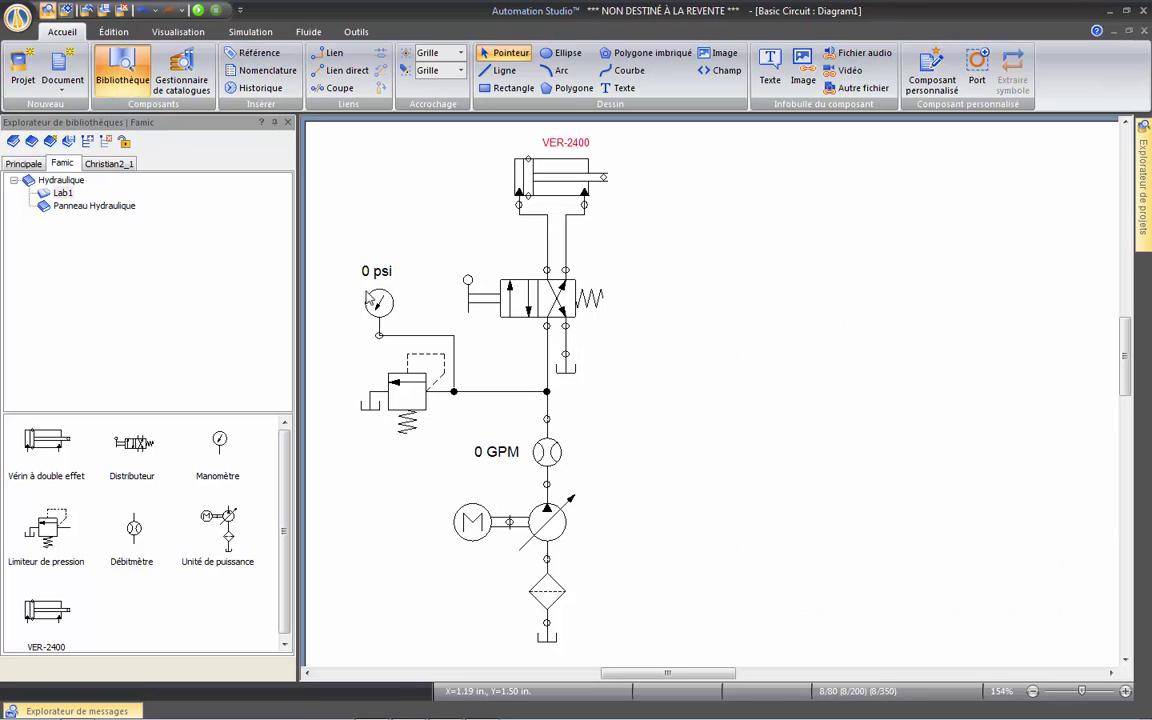
Place the Sprinkler G23 from the Christian2_1 library's Sprinkler subcategory in the blank area beside the circuit.
{"action": "left_click", "coordinate": [108, 163]}
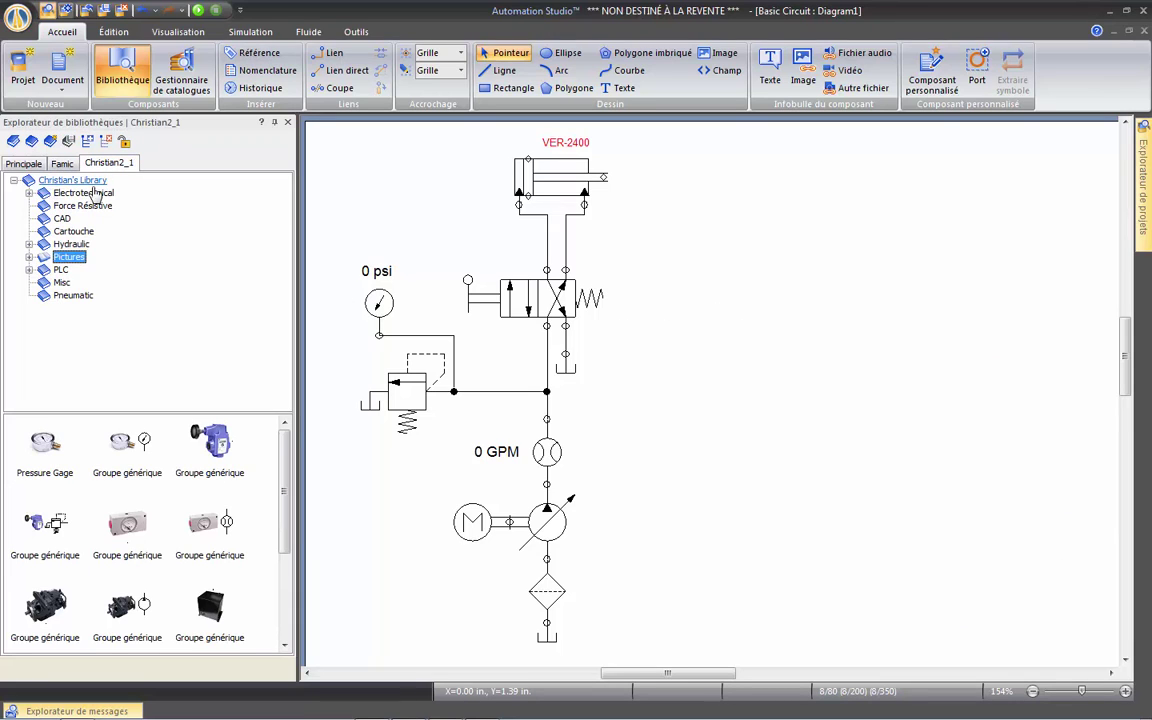
{"action": "left_click", "coordinate": [30, 258]}
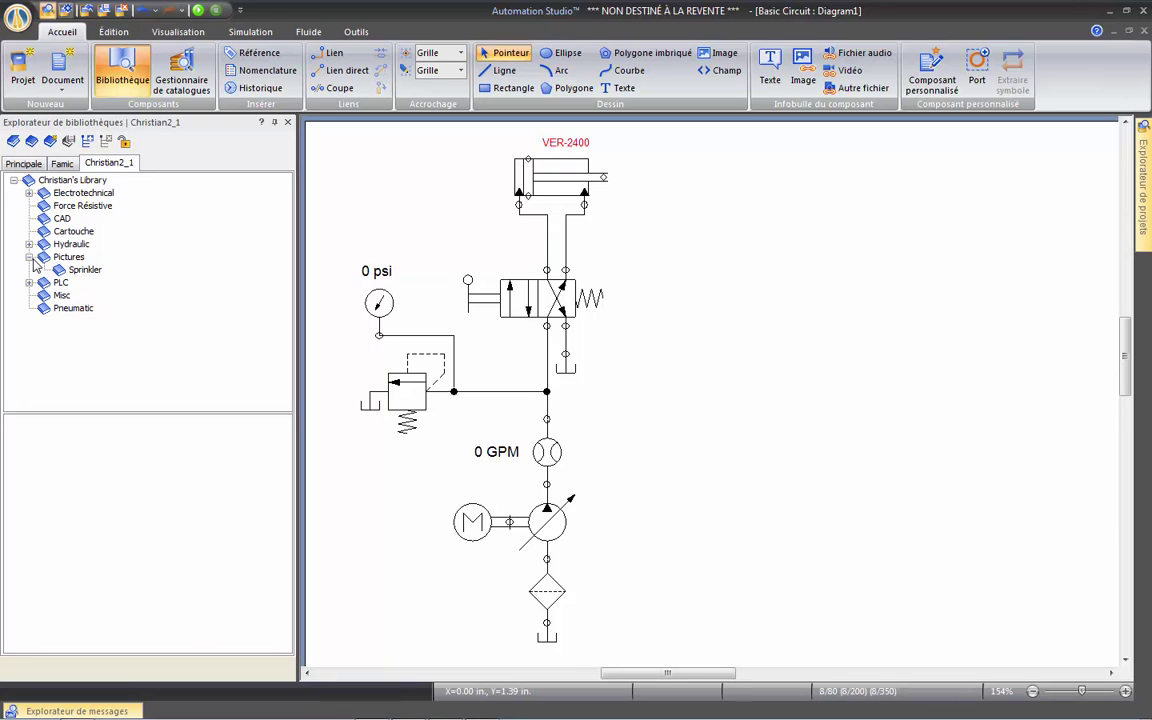
{"action": "left_click", "coordinate": [84, 270]}
{"action": "mouse_move", "coordinate": [45, 447]}
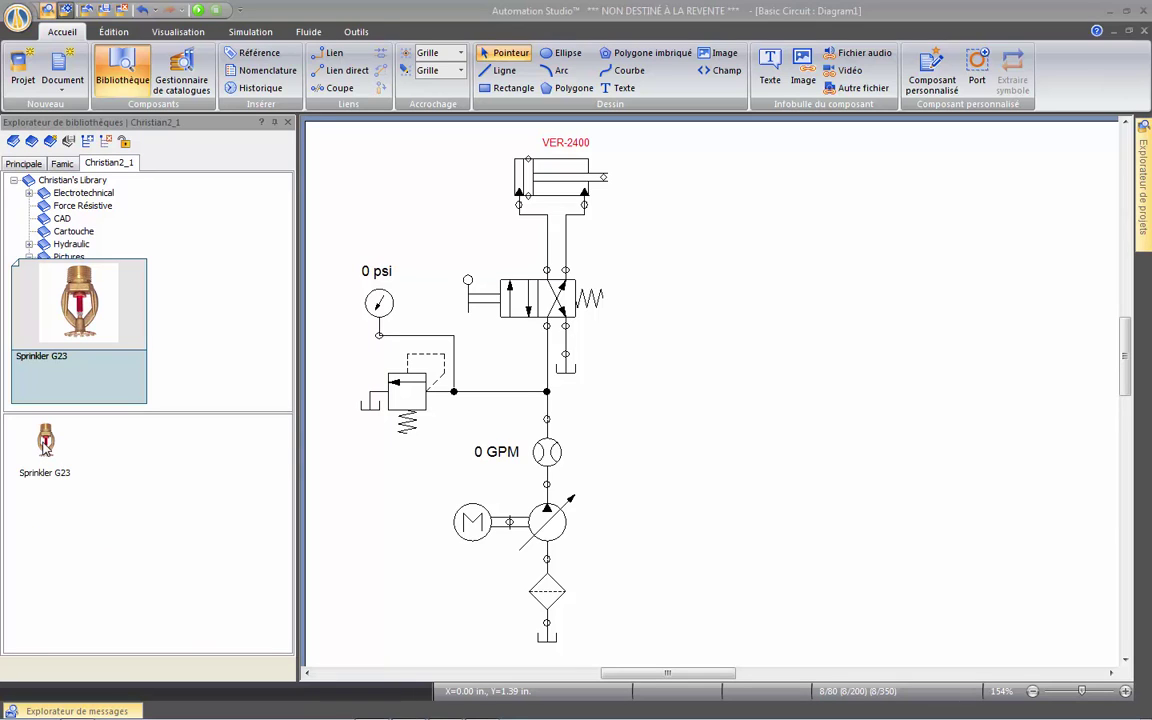
{"action": "left_click_drag", "start_coordinate": [45, 447], "coordinate": [728, 366]}
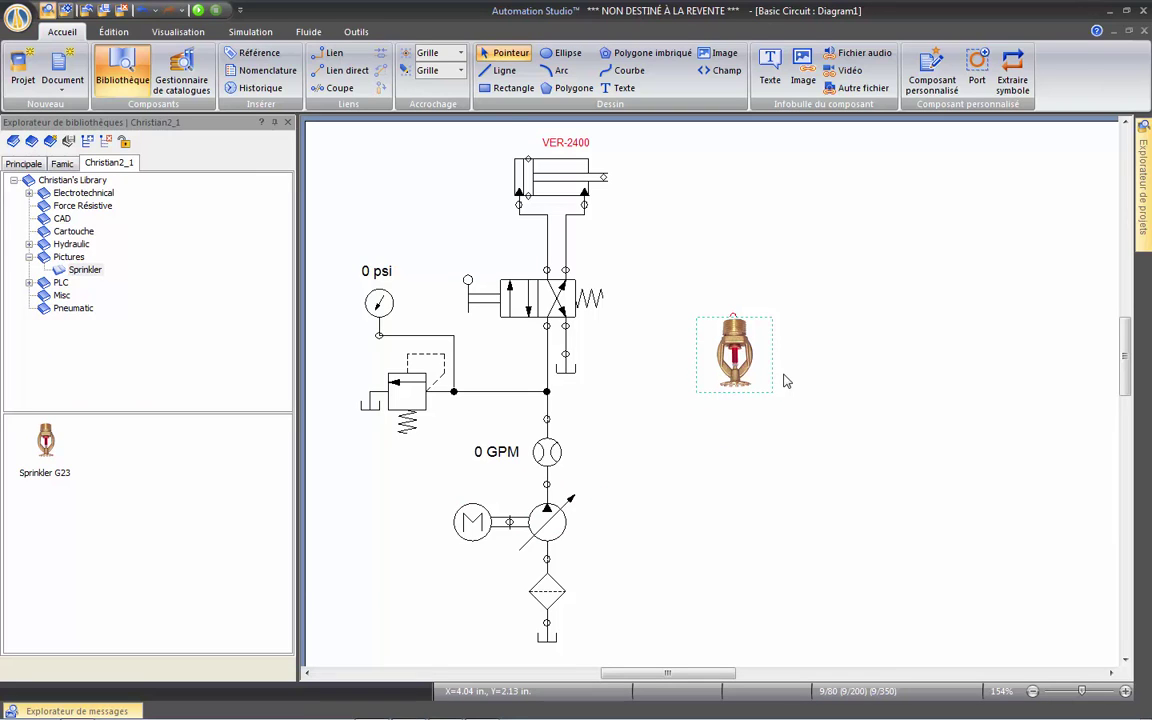
Ungroup the sprinkler and move its photo aside to expose the hydraulic symbols underneath.
{"action": "scroll", "coordinate": [785, 381], "scroll_direction": "up", "scroll_amount": 2}
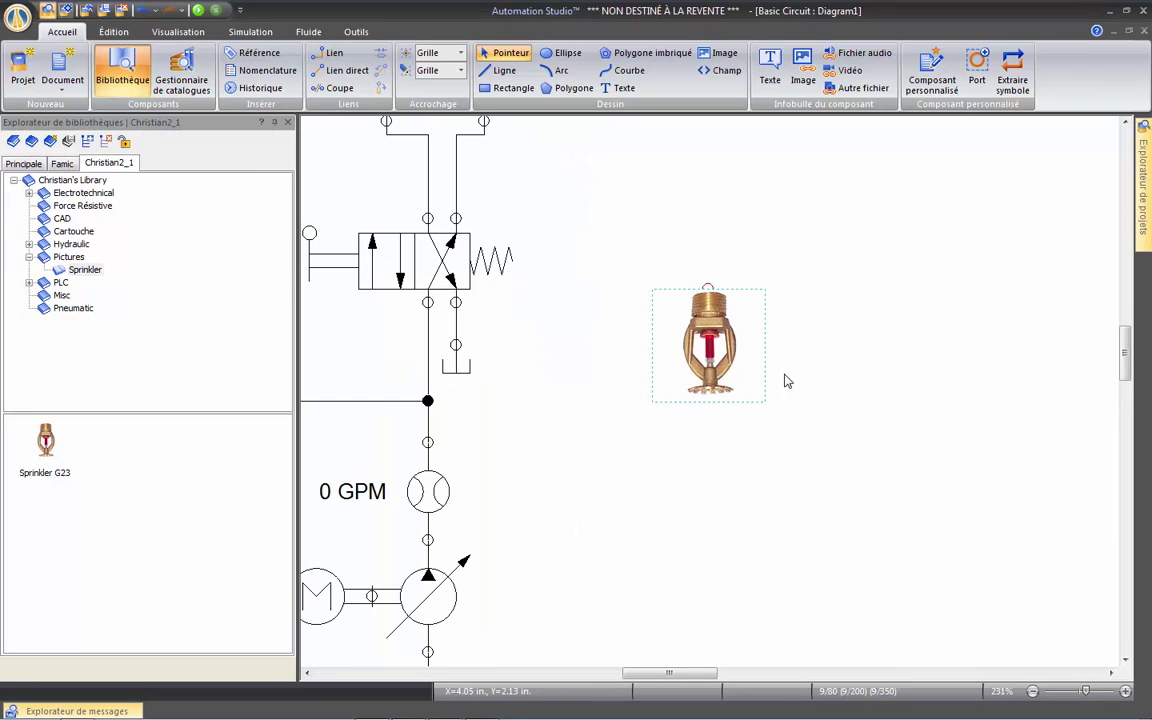
{"action": "right_click", "coordinate": [708, 333]}
{"action": "left_click", "coordinate": [762, 476]}
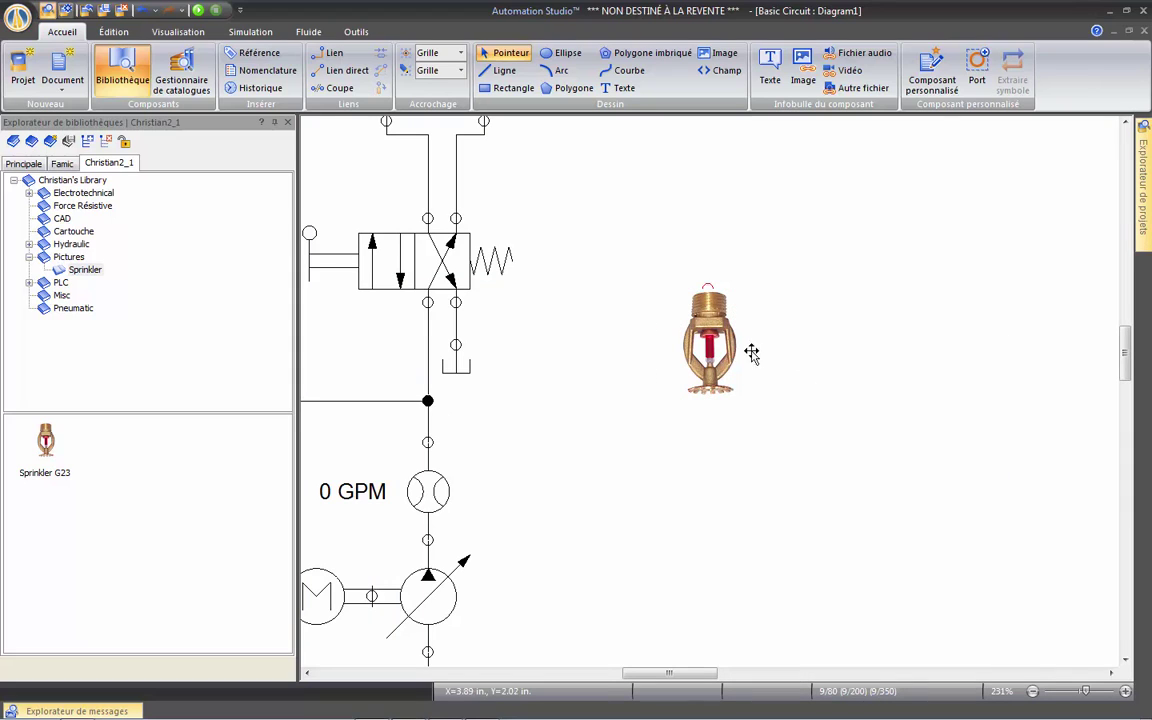
{"action": "left_click_drag", "start_coordinate": [751, 353], "coordinate": [889, 356]}
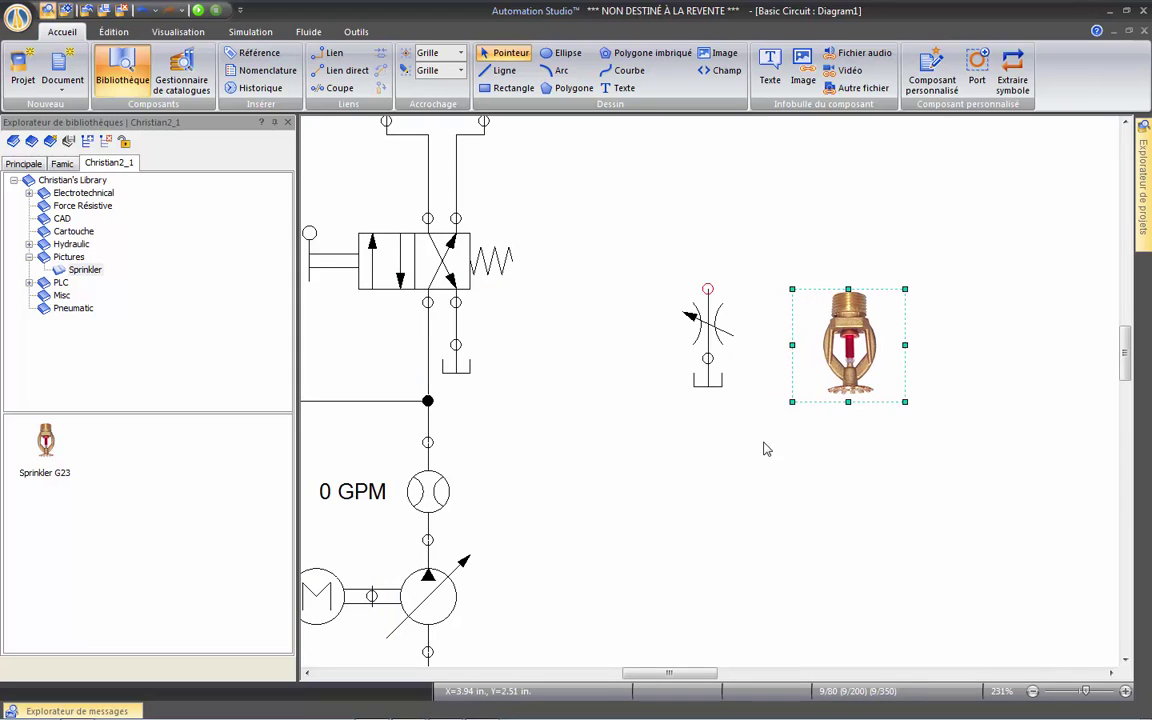
{"action": "left_click", "coordinate": [765, 449]}
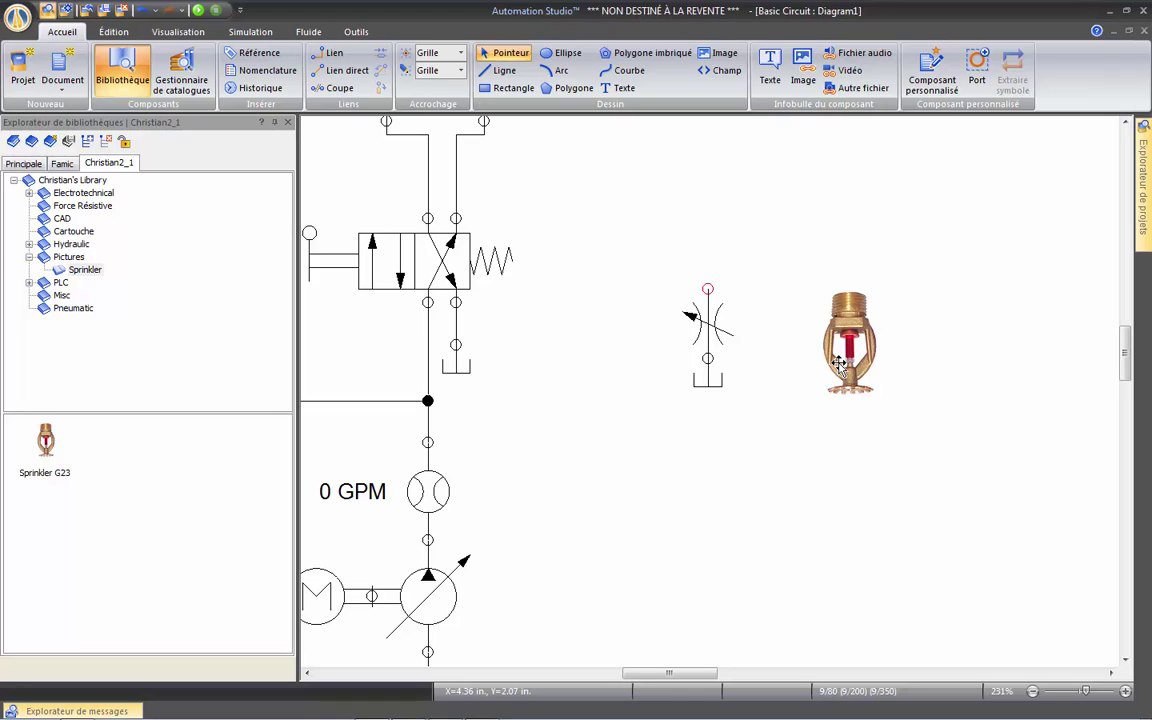
Move the sprinkler photo back over its hydraulic symbols and group them together again.
{"action": "left_click_drag", "start_coordinate": [838, 363], "coordinate": [720, 345]}
{"action": "left_click_drag", "start_coordinate": [823, 254], "coordinate": [566, 503]}
{"action": "right_click", "coordinate": [640, 280]}
{"action": "left_click", "coordinate": [760, 460]}
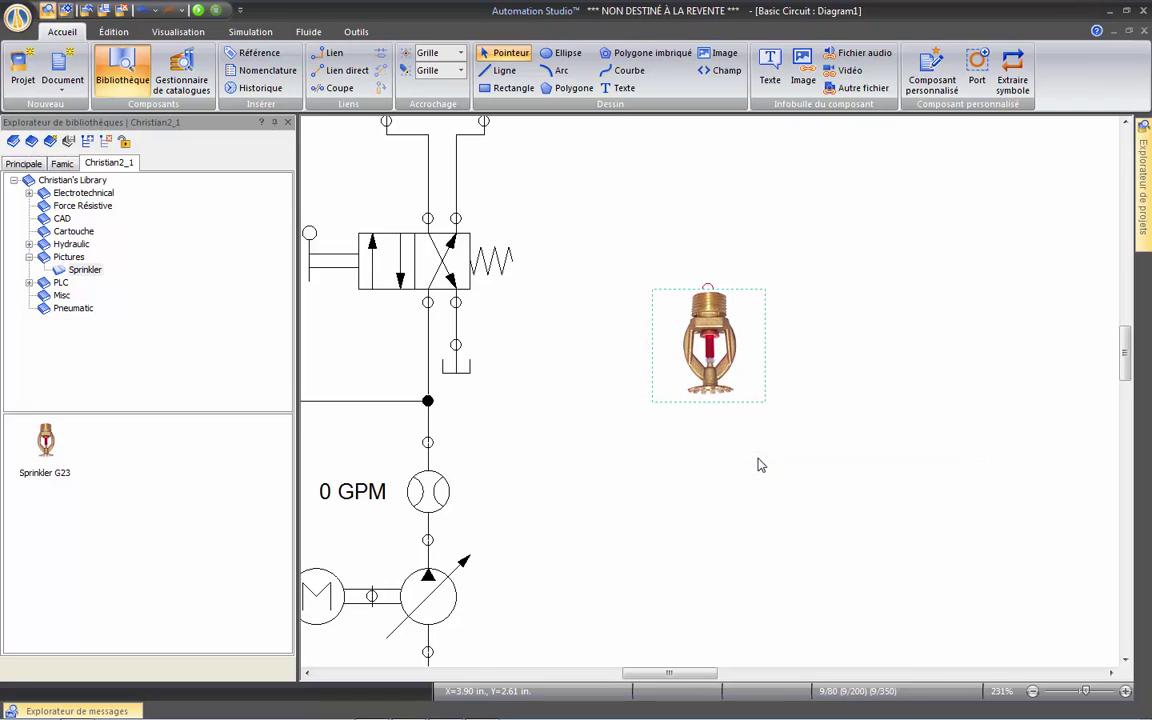
Add the grouped sprinkler to the Famic library's Lab1 category and enlarge the component display area.
{"action": "left_click", "coordinate": [62, 165]}
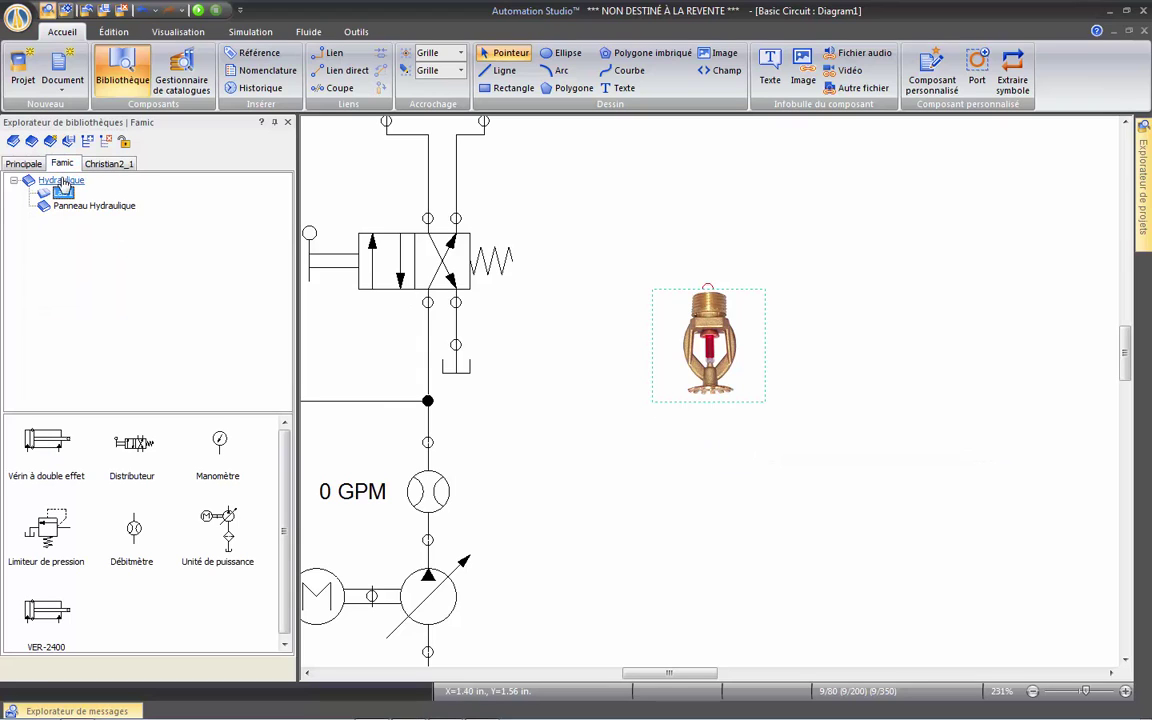
{"action": "left_click_drag", "start_coordinate": [707, 318], "coordinate": [175, 550]}
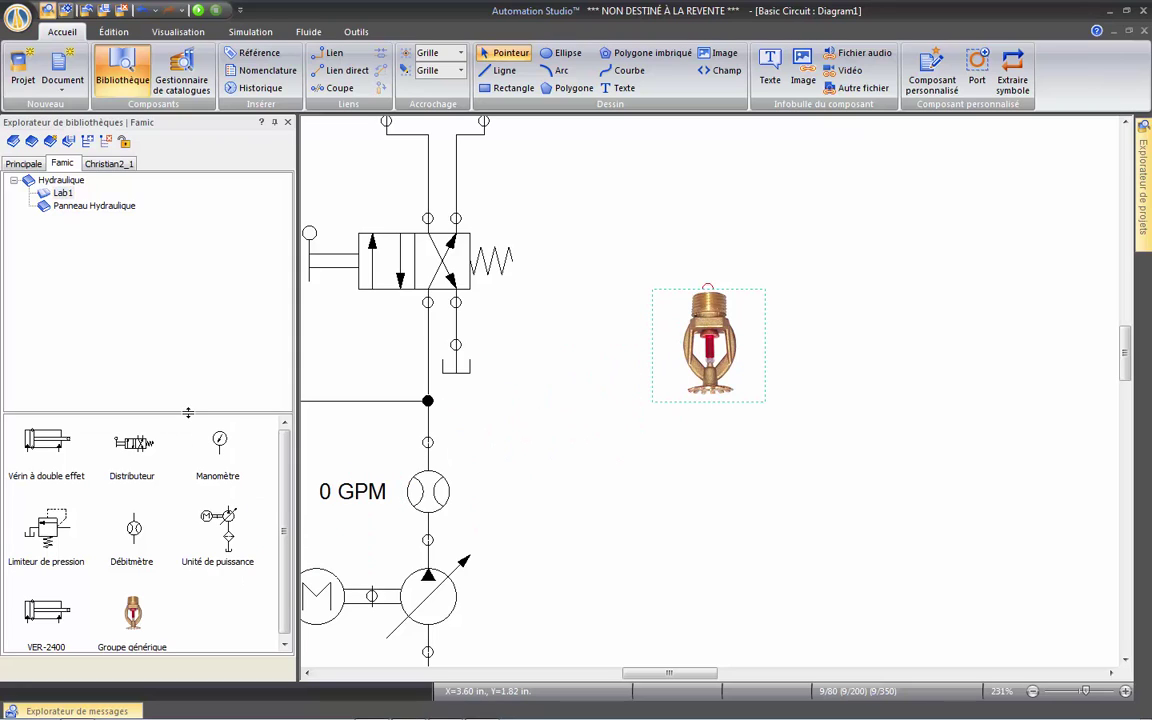
{"action": "left_click_drag", "start_coordinate": [188, 412], "coordinate": [186, 326]}
Rename the sprinkler's entry in the Lab1 category as Gicleur 23.
{"action": "left_click", "coordinate": [135, 562]}
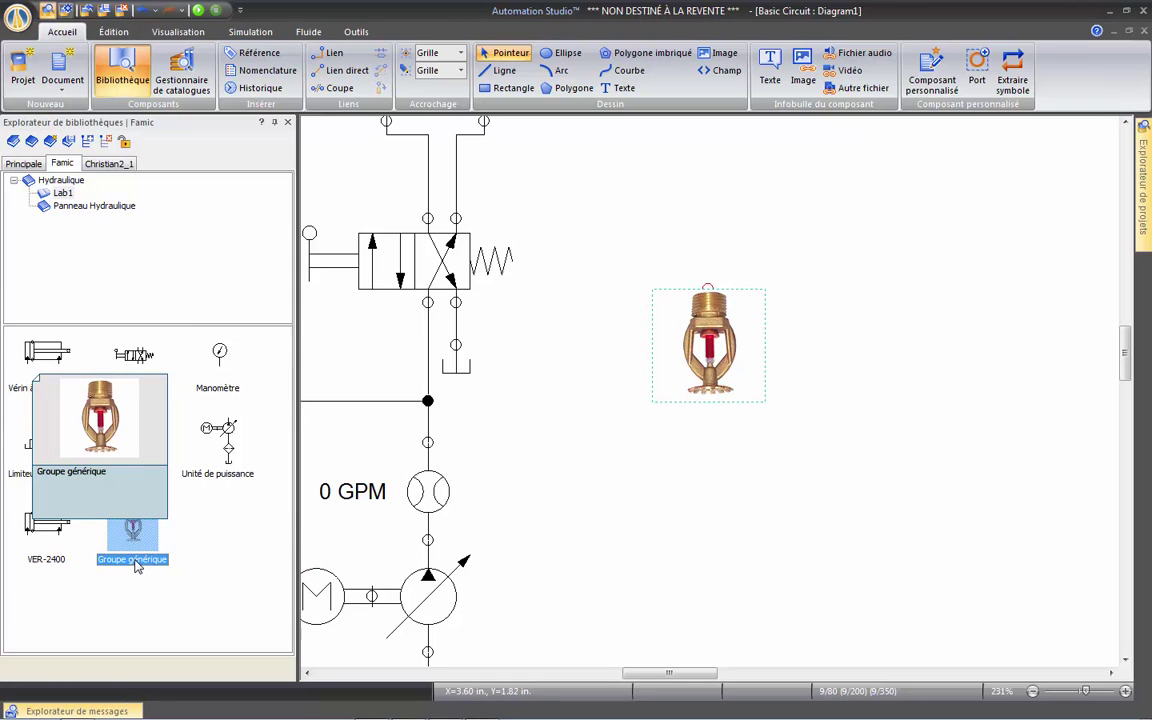
{"action": "left_click", "coordinate": [135, 561]}
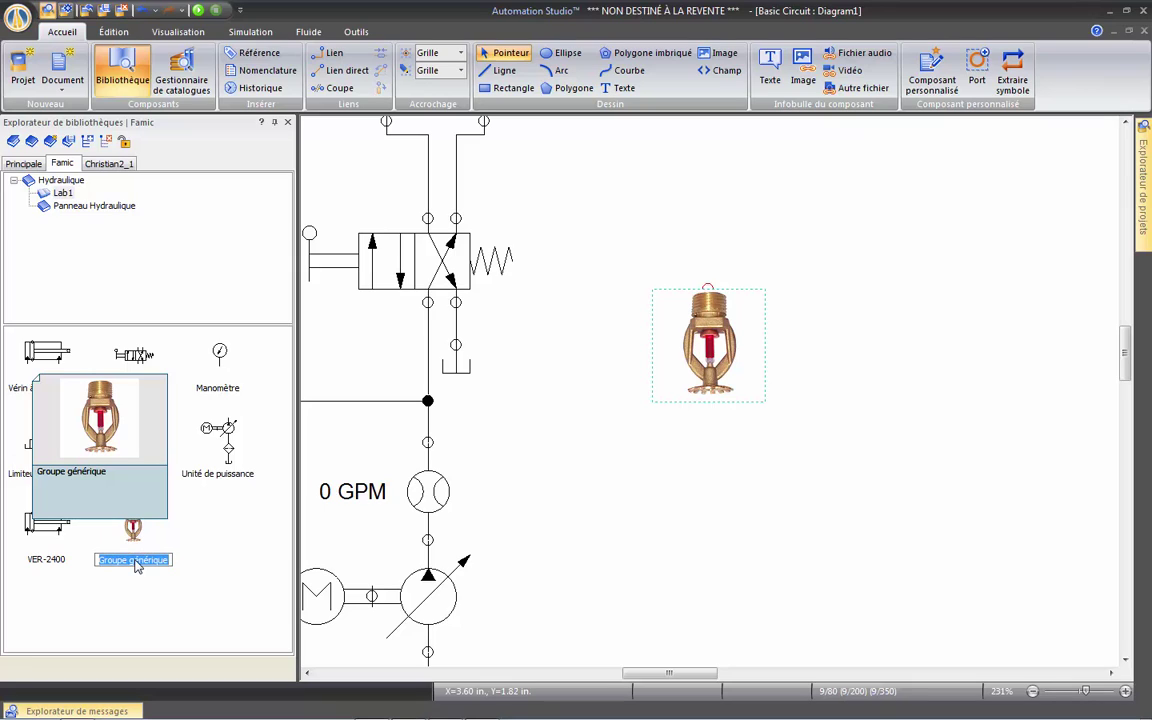
{"action": "type", "text": "G"}
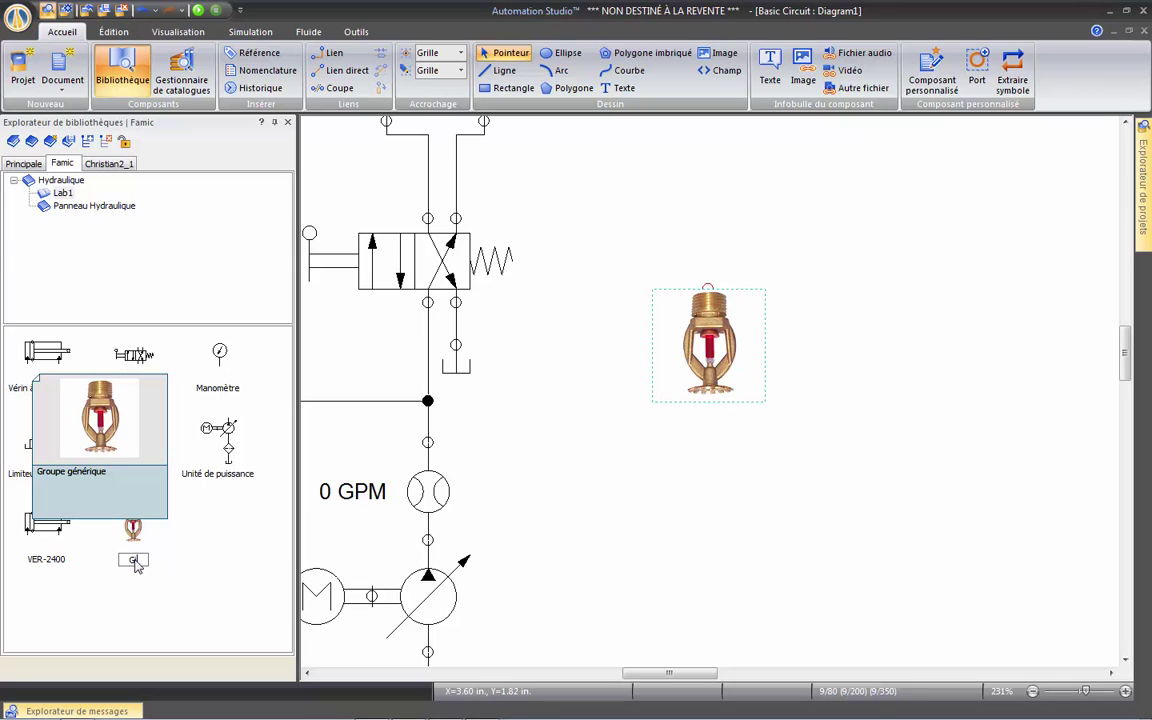
{"action": "type", "text": "icleur"}
{"action": "key", "text": "Return"}
{"action": "right_click", "coordinate": [539, 476]}
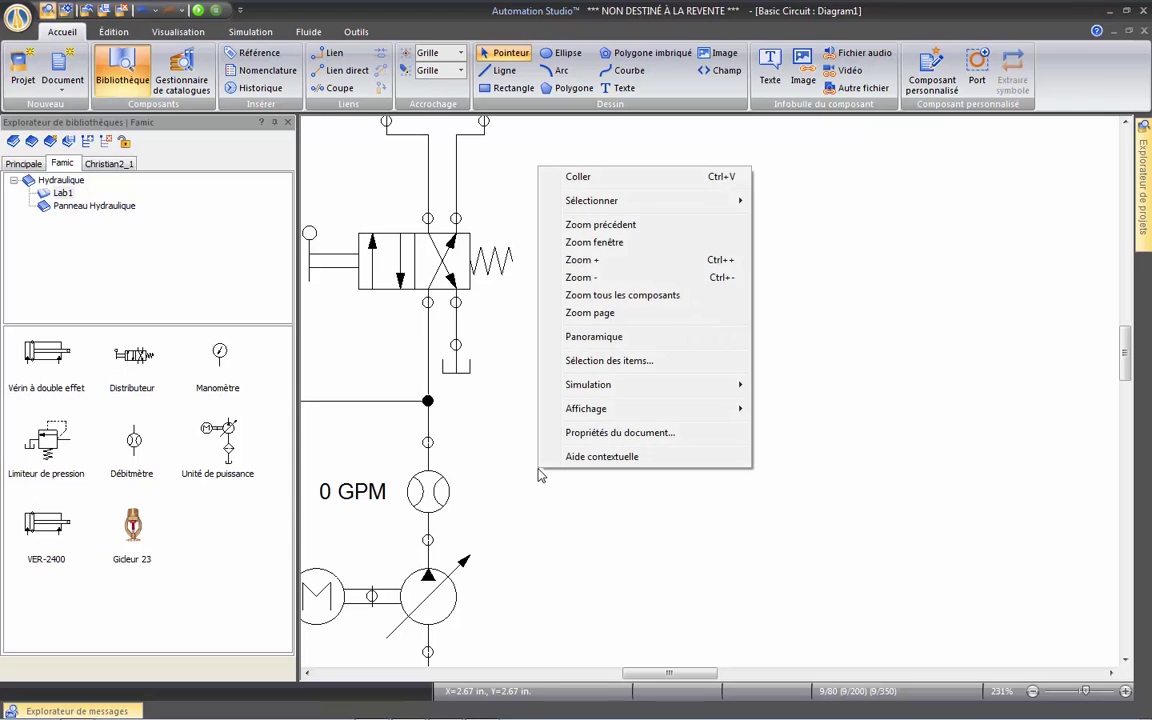
{"action": "left_click", "coordinate": [641, 296]}
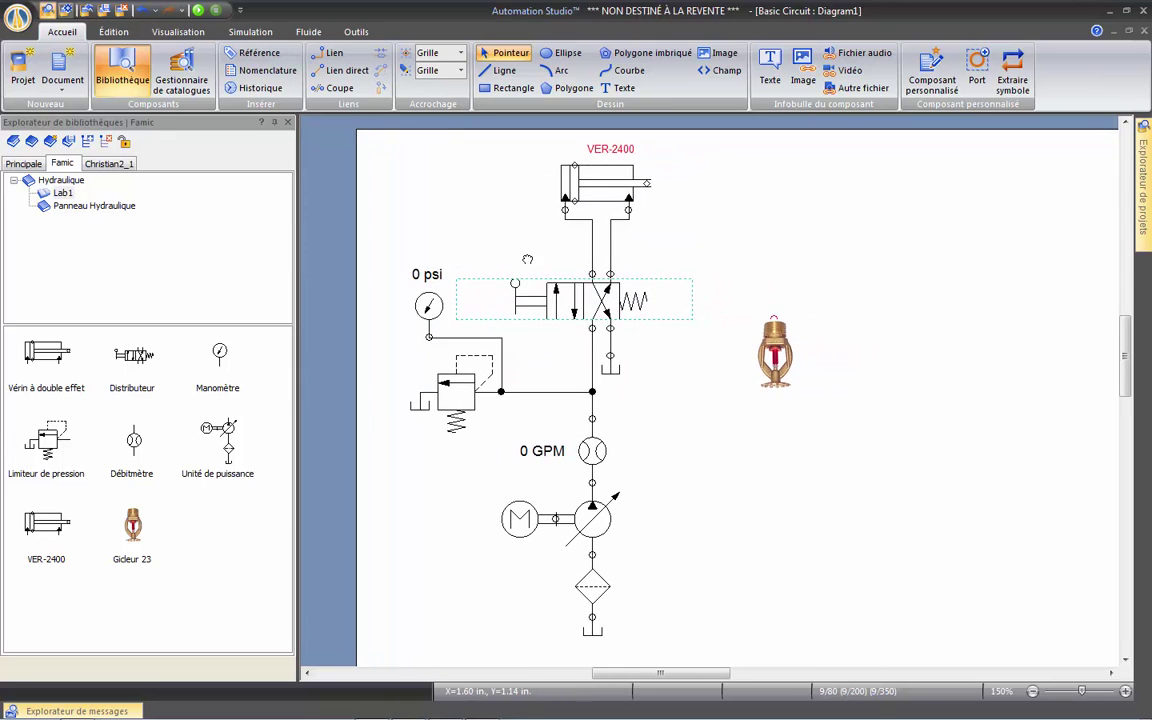